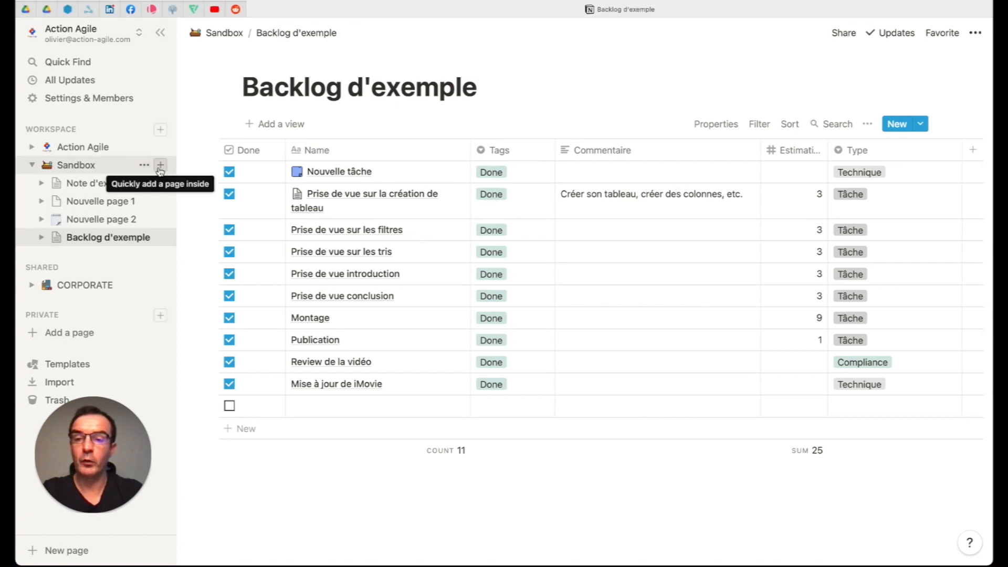
Step: Create a page named Sprints inside Sandbox and make it a table database
left_click(160, 165)
type("Sprints")
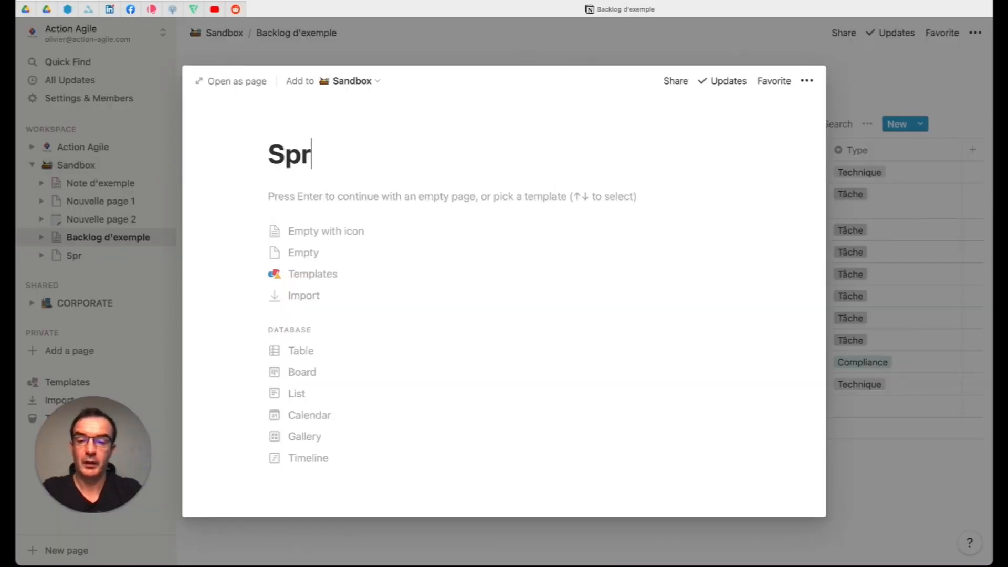
left_click(313, 351)
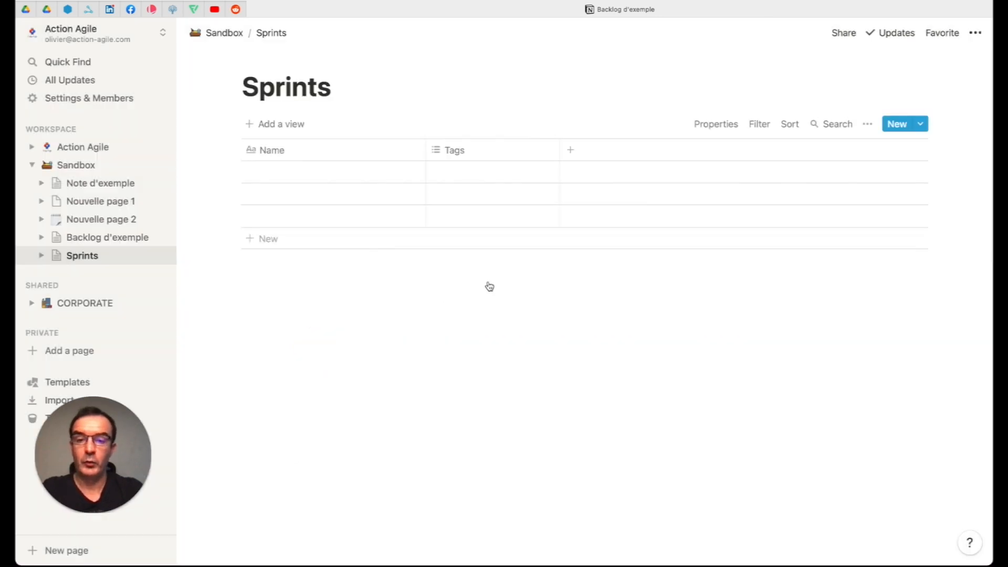
Step: Name the first two rows of the Sprints table "Sprint 1 (Création des tableaux)" and "Sprint 2 (Relations et aux vues)"
left_click(335, 174)
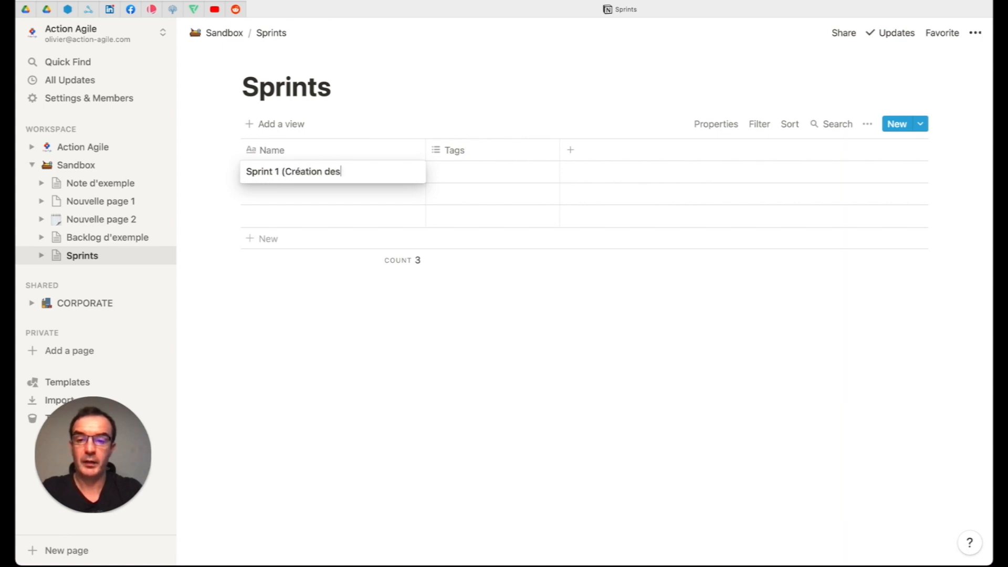
key("Return")
left_click(307, 193)
type("Sprint 2 (Relations et aux vues")
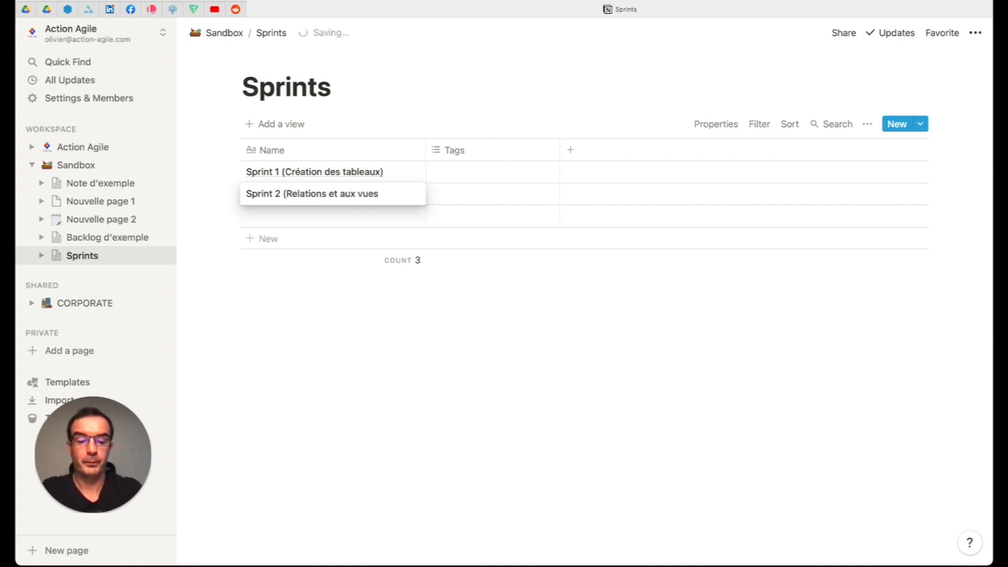
Step: Change the Tags property to the Date type and set Sprint 1's range to Dec 3, 2020 through Dec 7, 2020
left_click(453, 149)
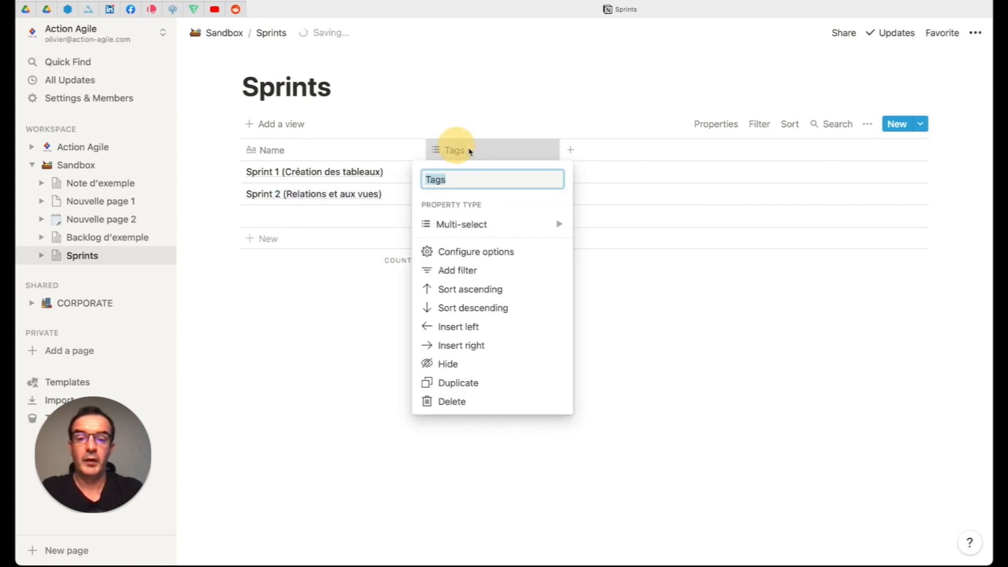
mouse_move(533, 227)
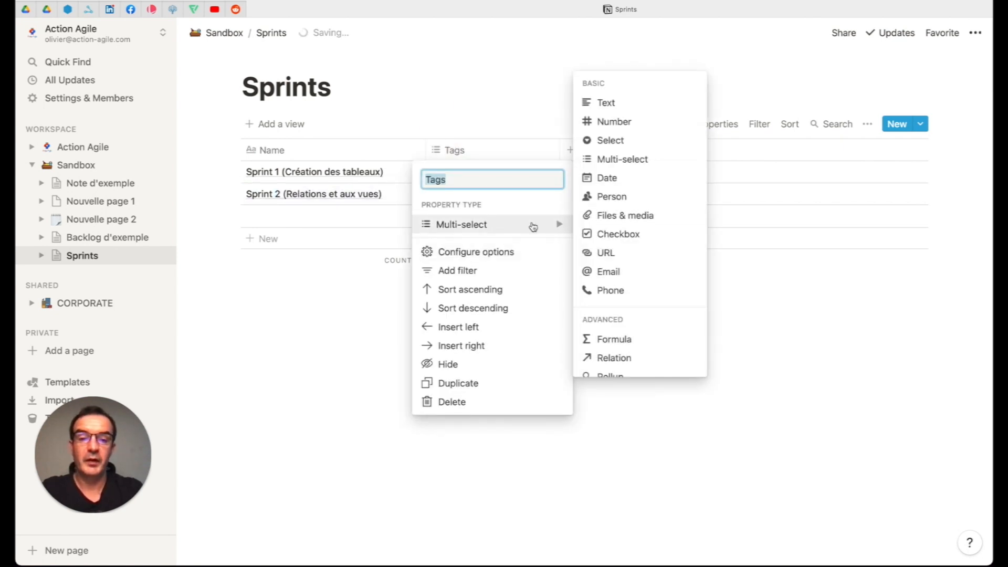
left_click(625, 182)
left_click(497, 173)
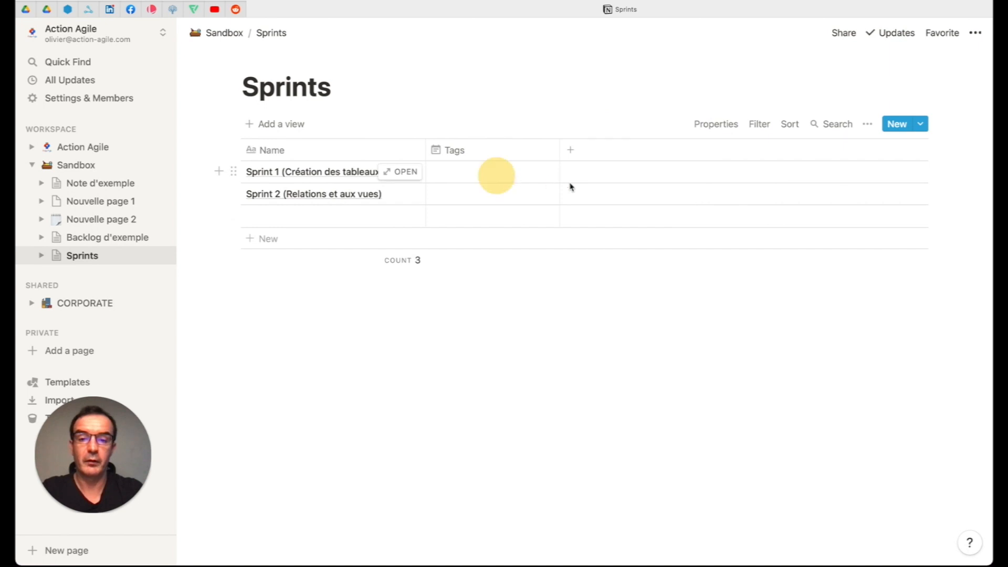
left_click(515, 269)
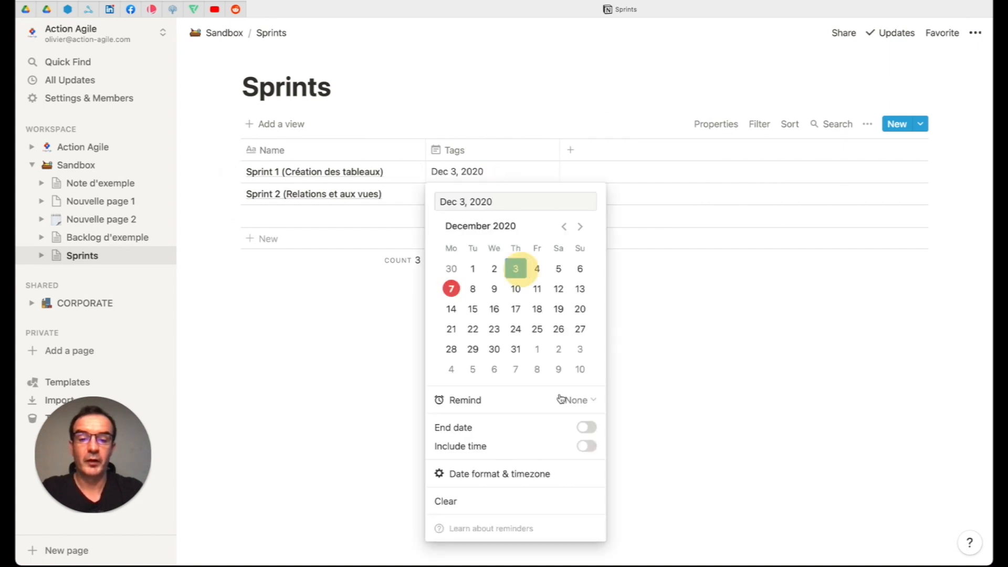
left_click(586, 426)
left_click(451, 288)
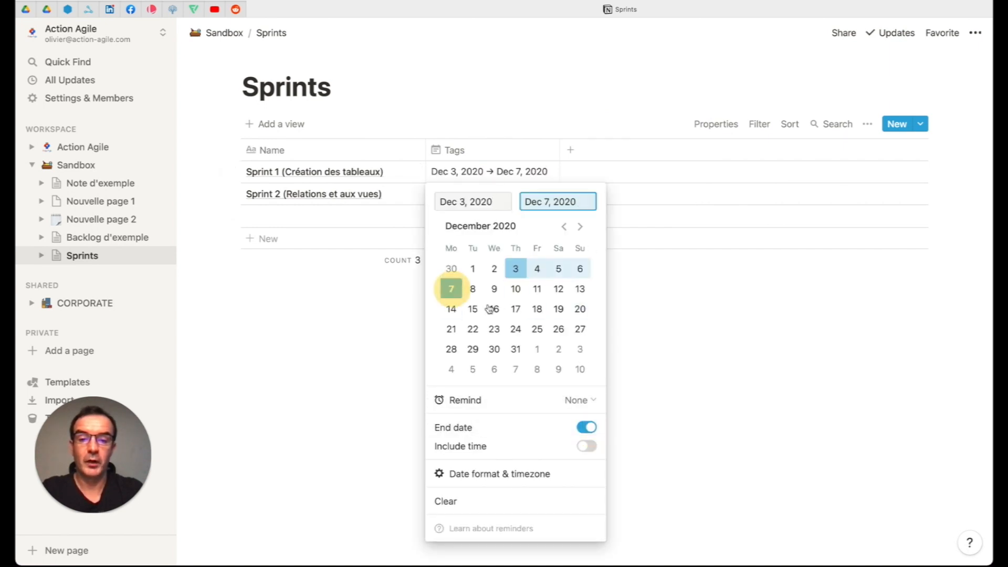
left_click(677, 258)
Step: Set Sprint 2's date range to Dec 7, 2020 through Dec 11, 2020
left_click(484, 196)
left_click(451, 305)
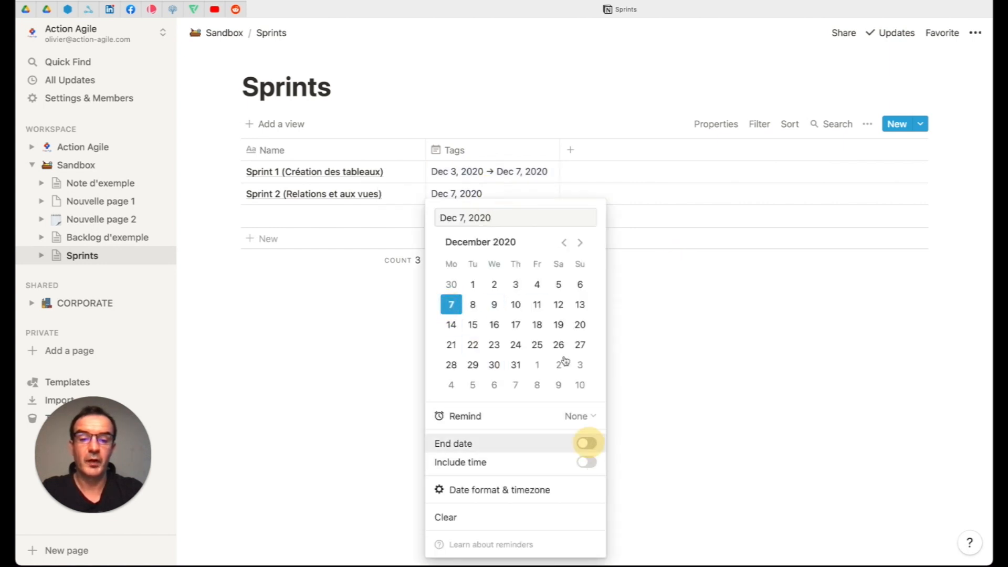
left_click(587, 444)
left_click(541, 304)
left_click(674, 282)
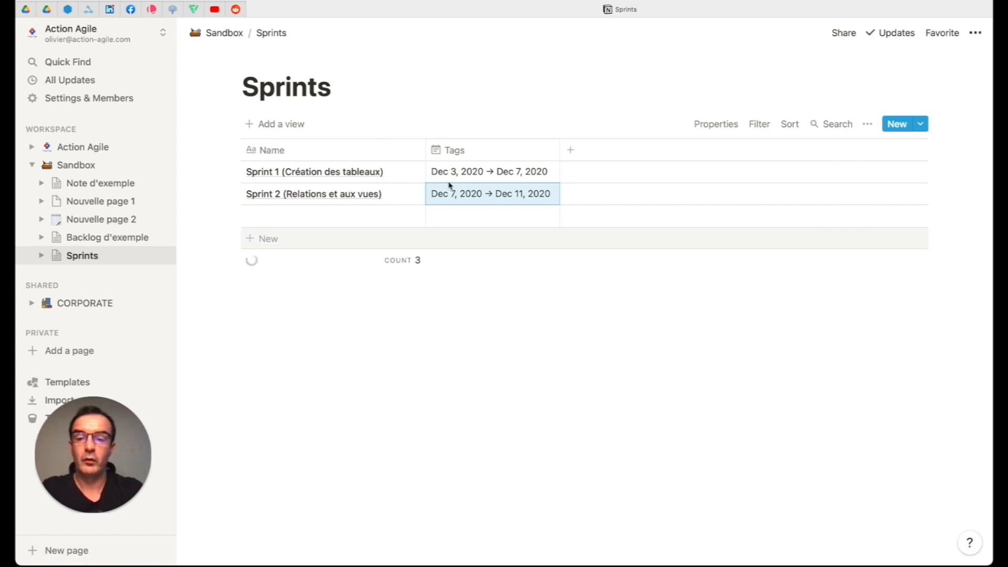
Step: Give the Sprint 1 page a custom icon by uploading scrum.svg from the Téléchargements folder
left_click(409, 172)
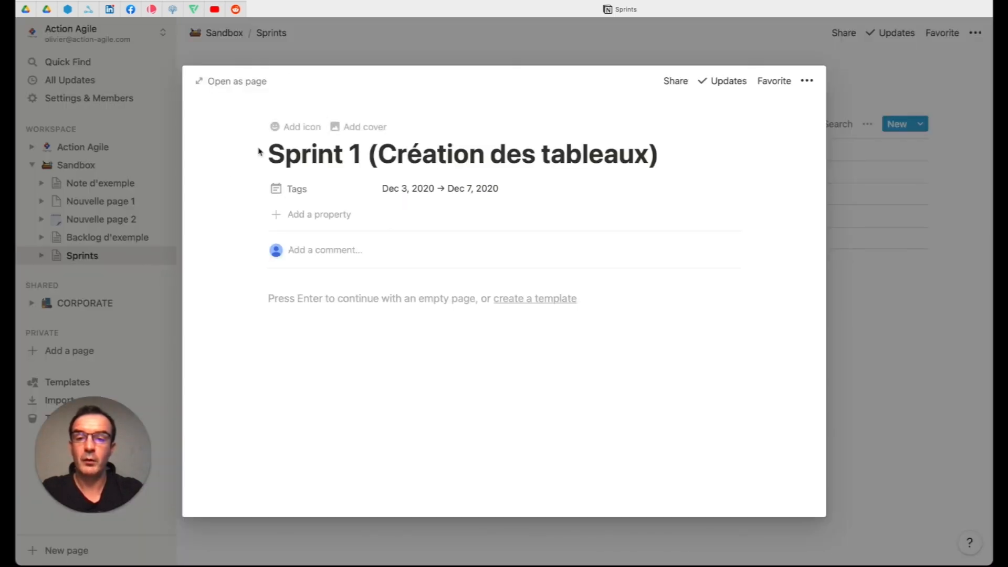
left_click(300, 126)
left_click(313, 197)
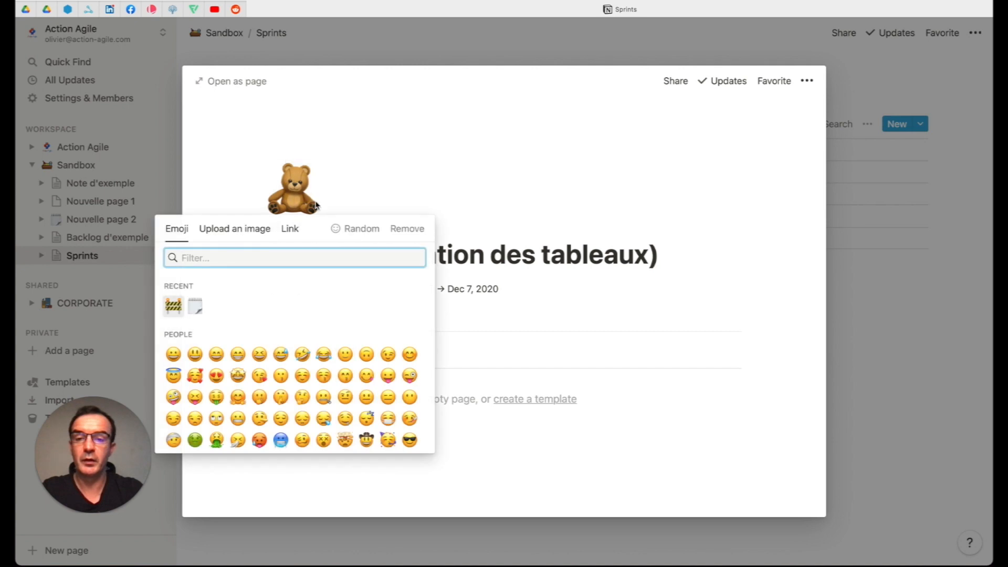
left_click(216, 231)
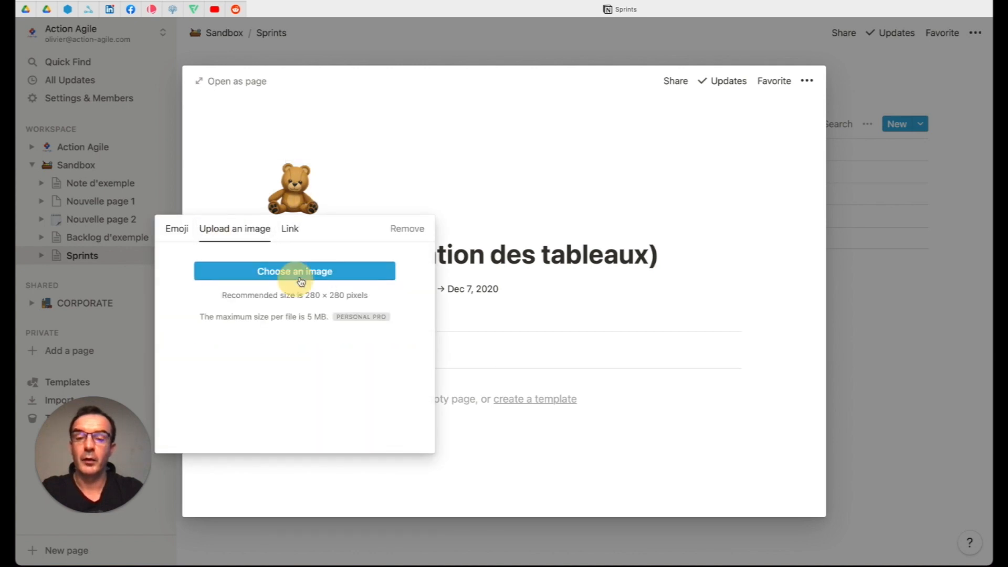
left_click(369, 275)
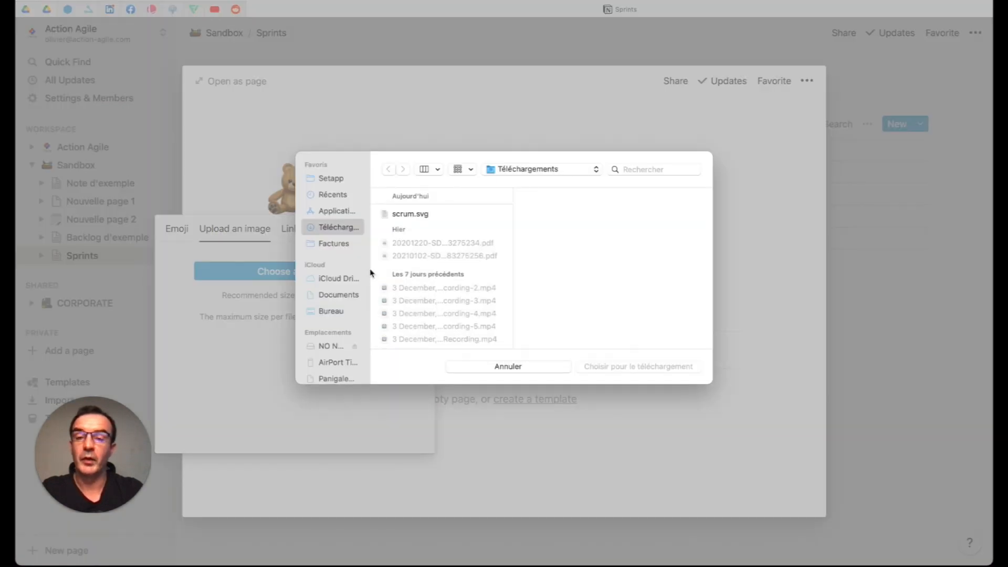
left_click(429, 215)
left_click(670, 367)
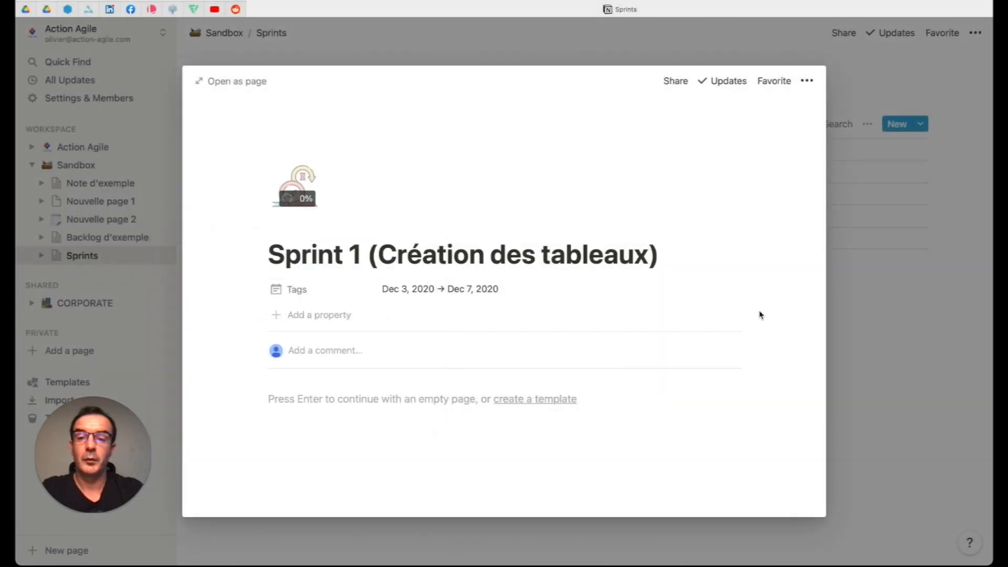
left_click(890, 286)
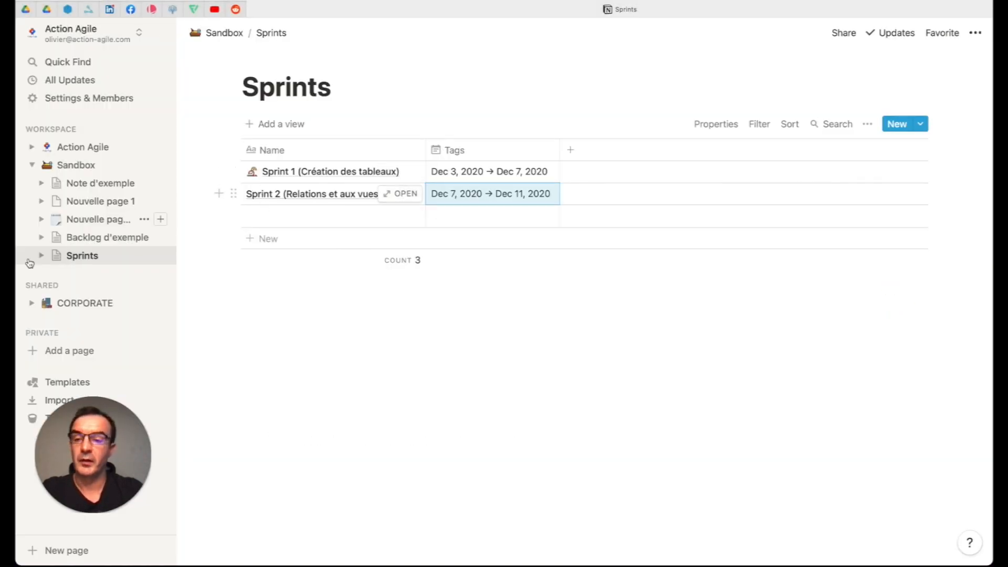
Step: Add a Relation property named Sprints to the Backlog d'exemple table, linked to the Sprints database in Sandbox
left_click(95, 238)
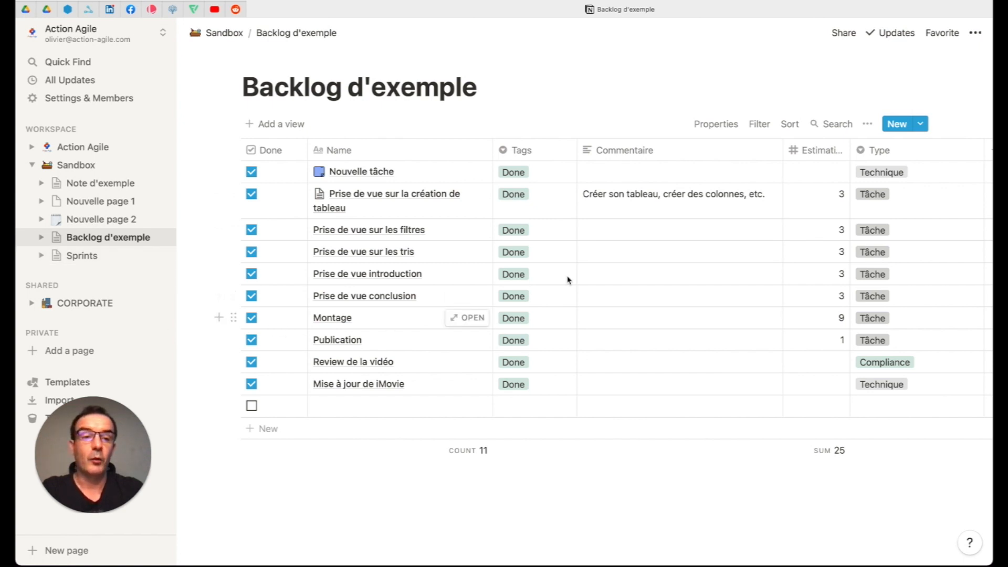
scroll(745, 227, "right", 2)
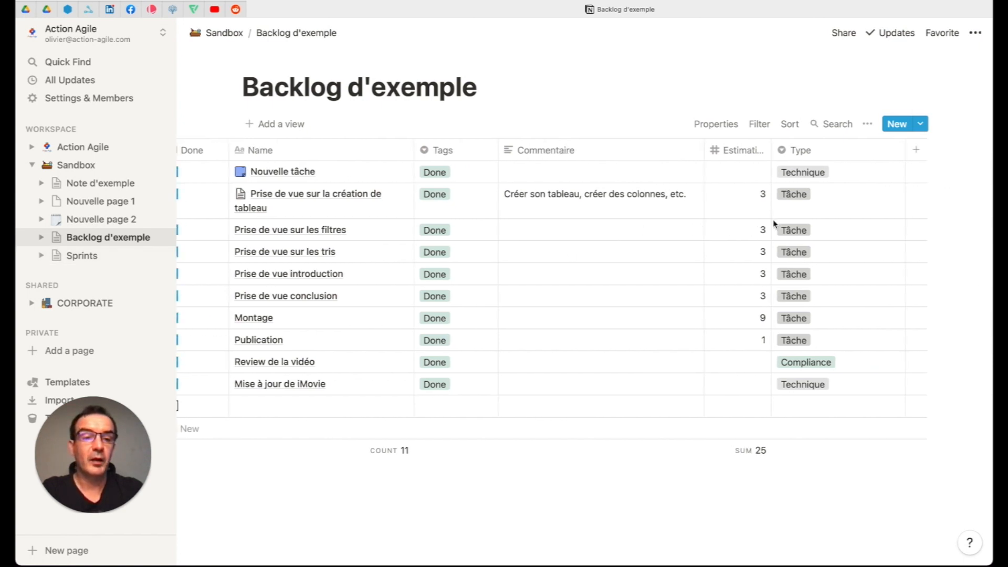
left_click(918, 150)
type("Sprints")
mouse_move(879, 225)
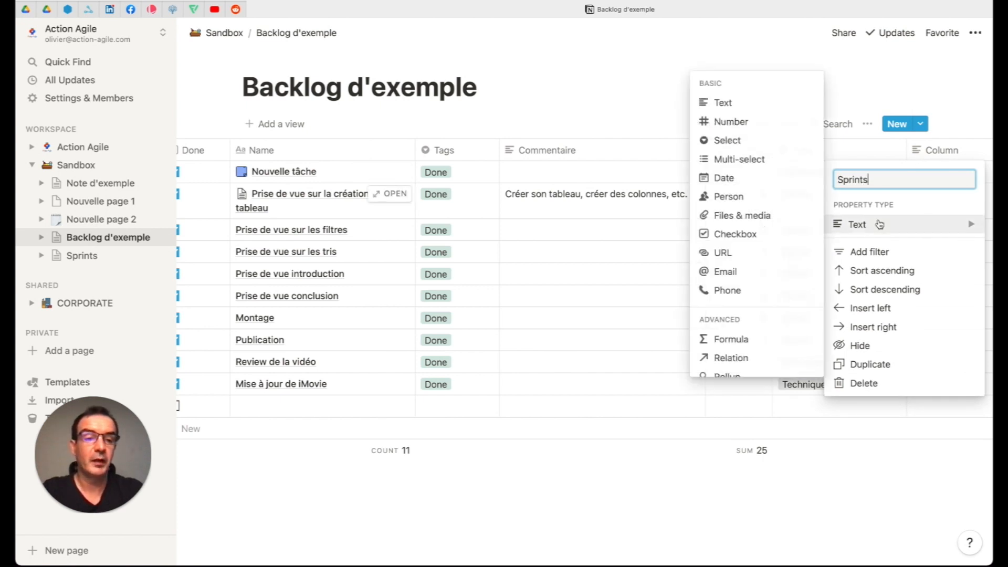
left_click(728, 359)
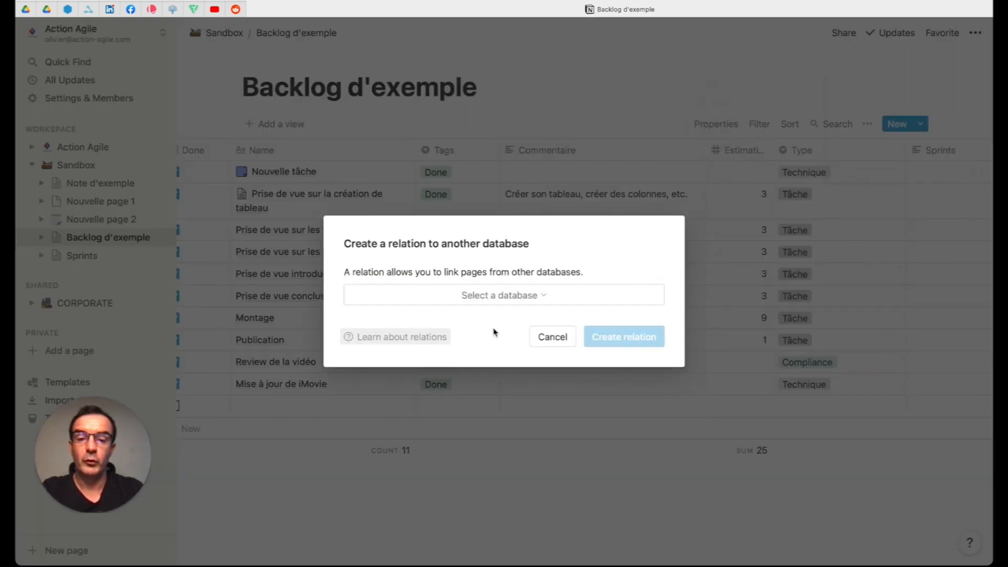
left_click(542, 299)
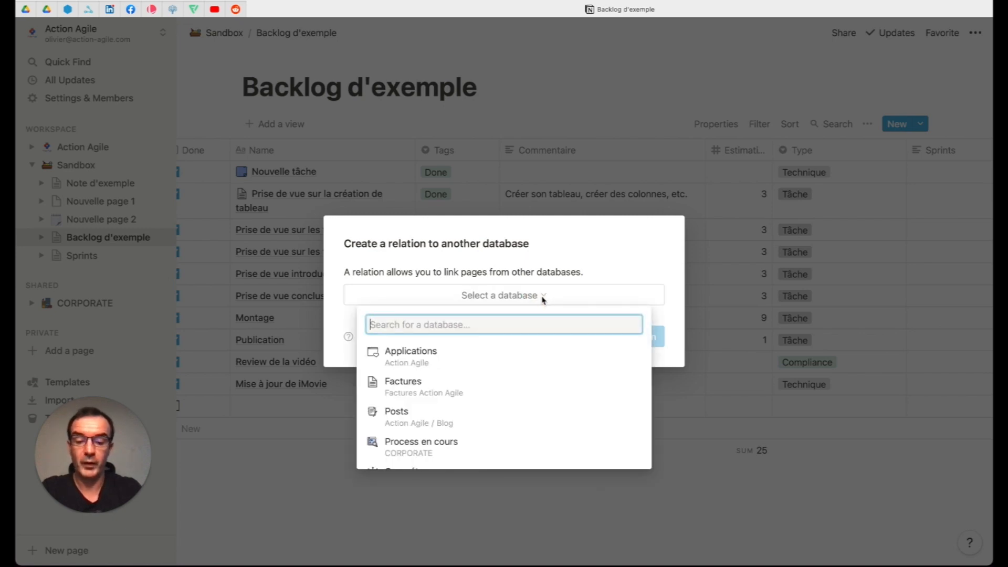
type("Sprints")
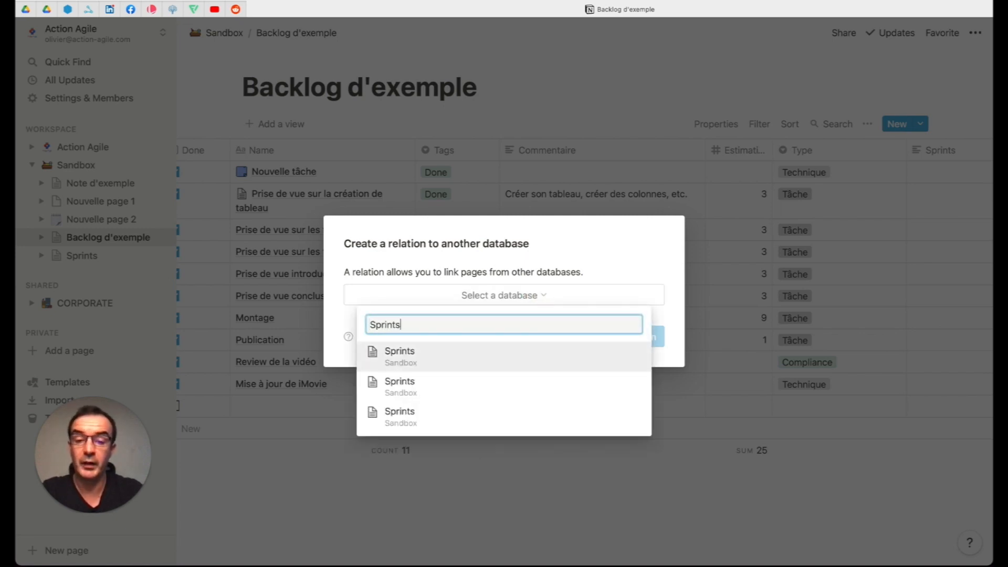
left_click(416, 362)
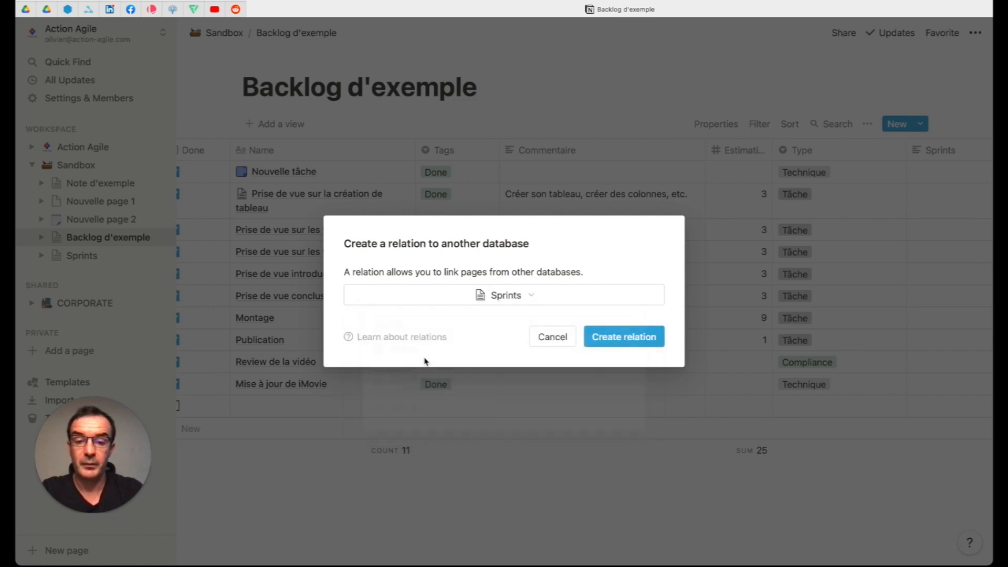
left_click(624, 336)
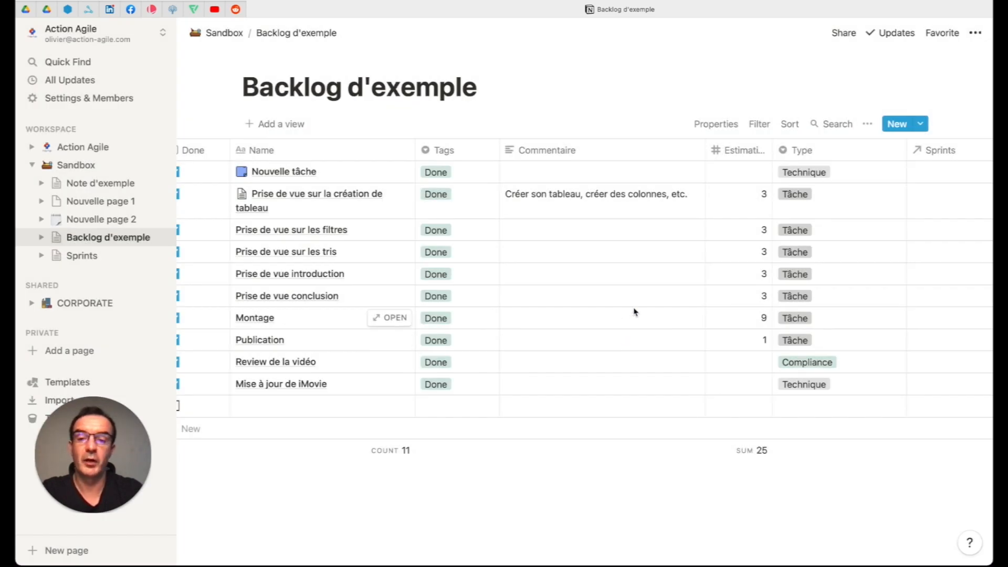
Step: Link all backlog tasks from Nouvelle tâche to Mise à jour de iMovie to "Sprint 1 (Création des tableaux)" in one bulk edit of Sprints
scroll(923, 218, "right", 5)
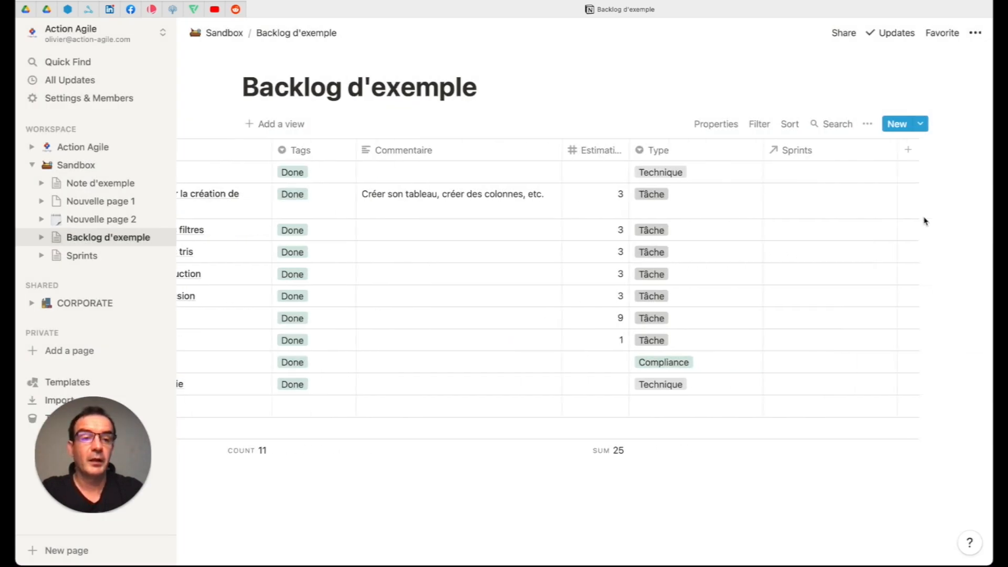
left_click(823, 173)
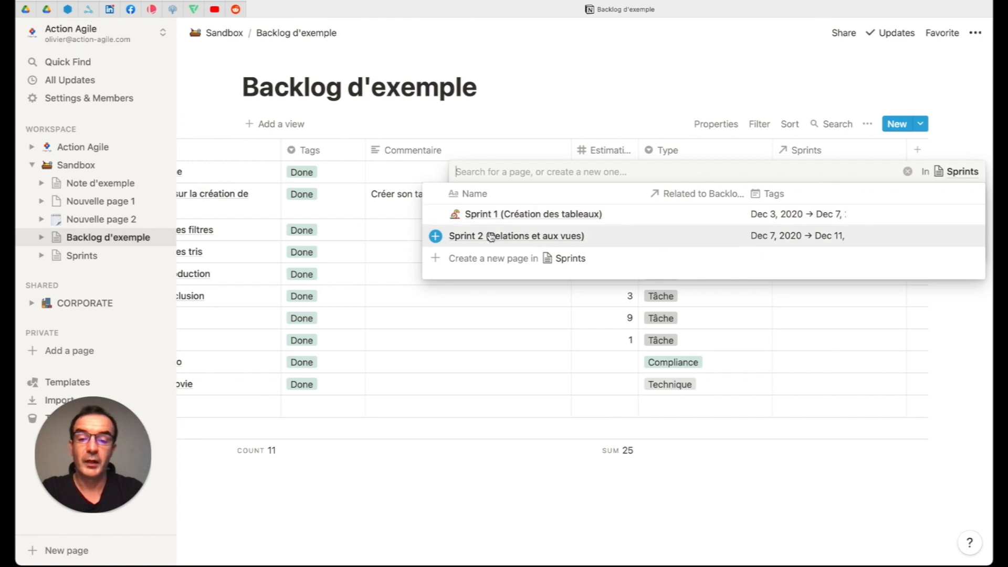
left_click(571, 93)
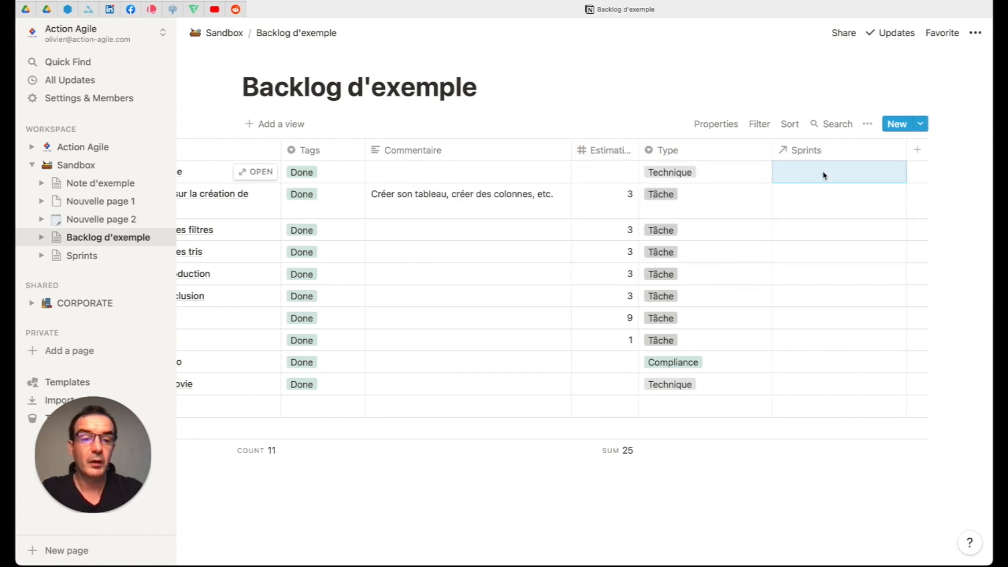
left_click(822, 239, "shift")
left_click_drag(822, 321, 821, 381)
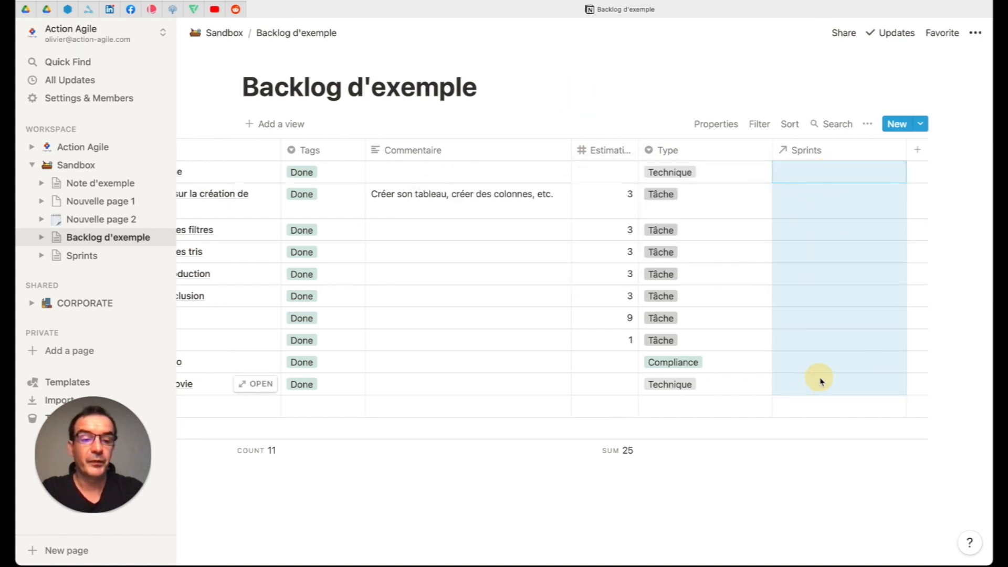
right_click(823, 383)
mouse_move(863, 489)
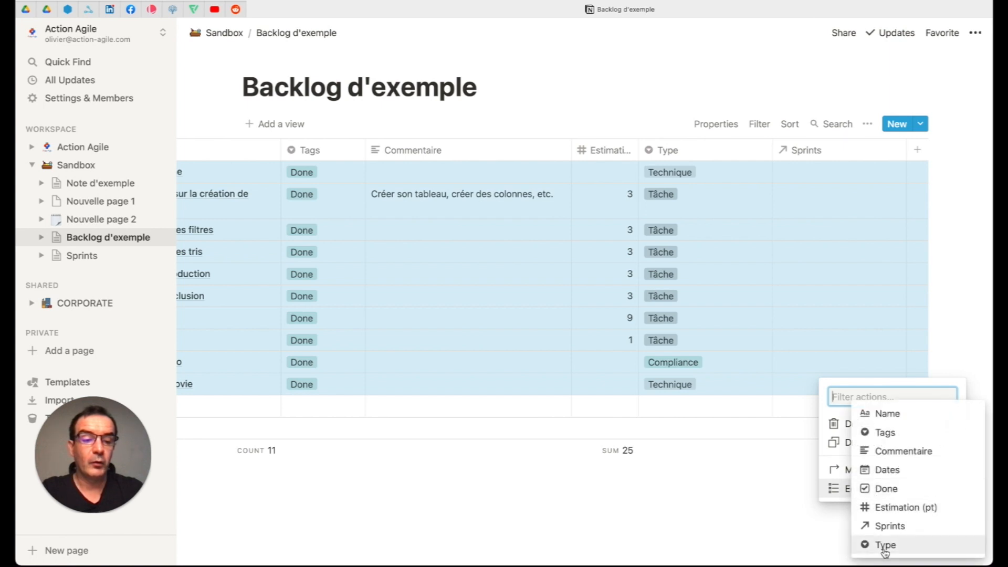
left_click(888, 526)
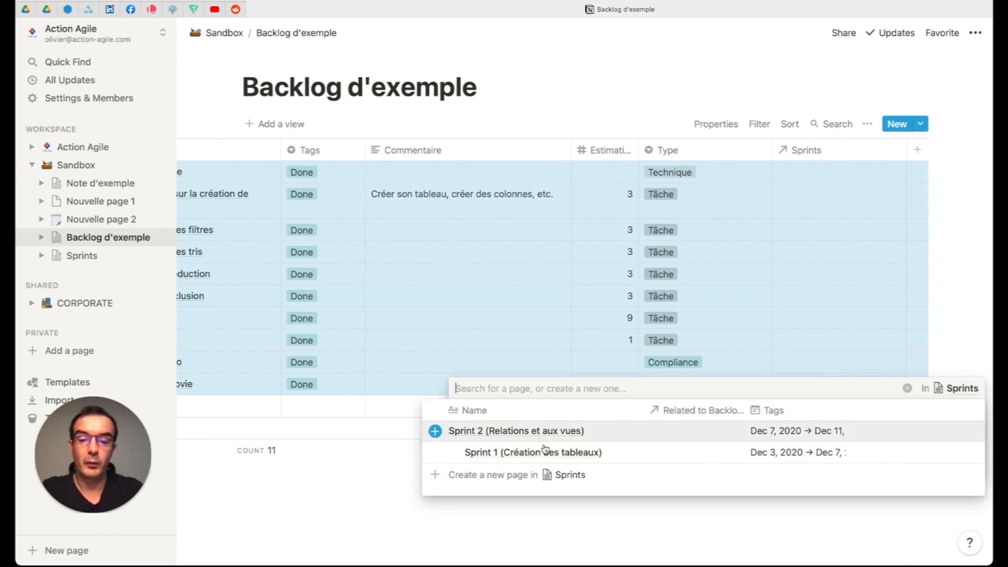
left_click(504, 452)
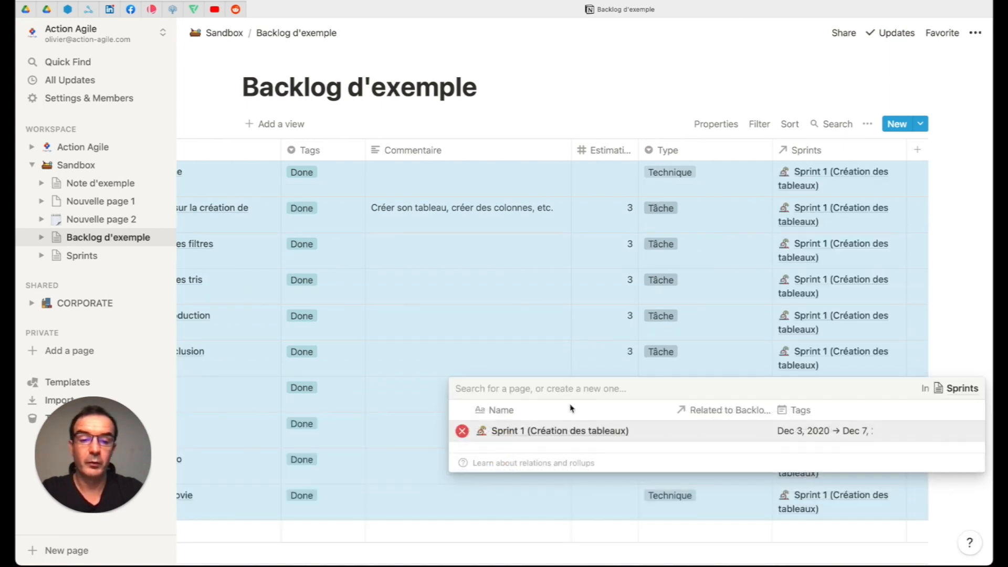
left_click(736, 75)
Step: Widen the Sprints column so each sprint name fits on one line, and narrow the Type column
left_click_drag(907, 150, 956, 153)
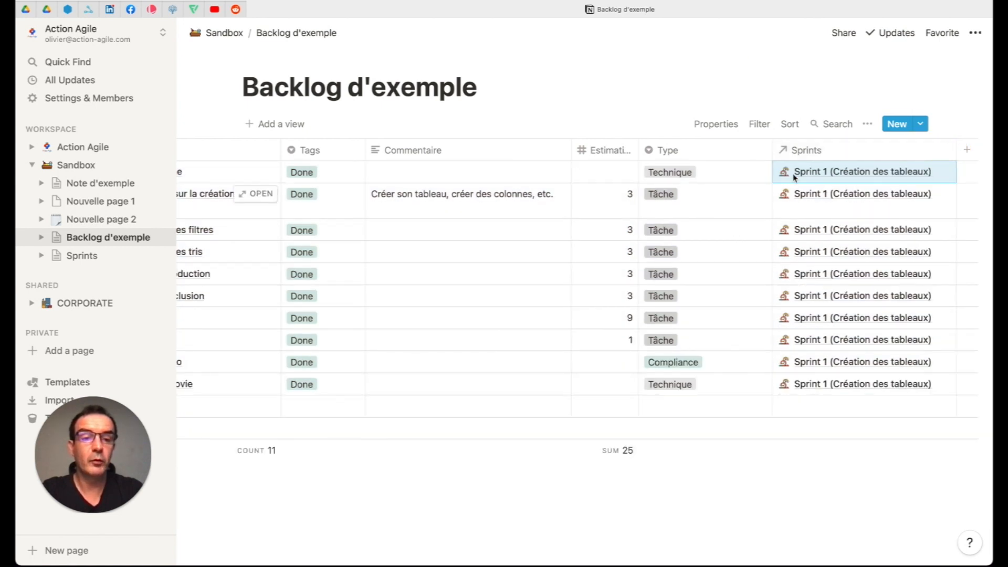
left_click_drag(772, 149, 722, 151)
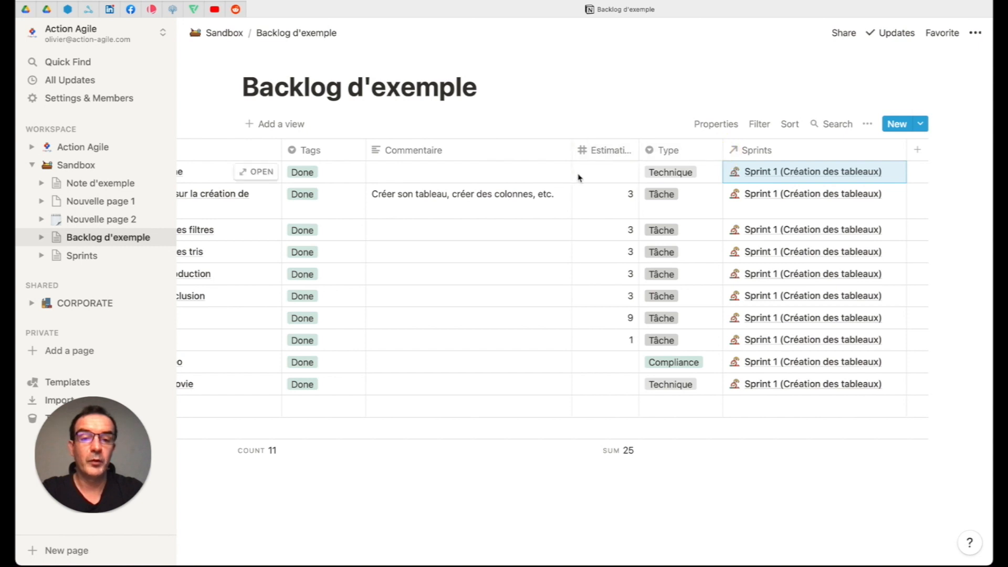
scroll(580, 277, "left", 5)
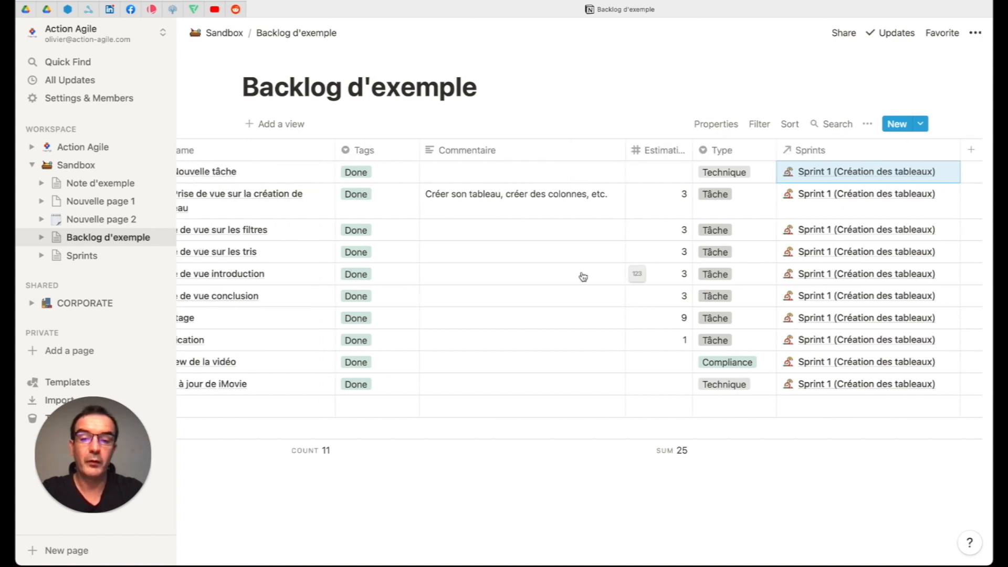
Step: Create a backlog task from the template preset with Todo and Tâche, and title it "Prise de vue Relations"
left_click(355, 412)
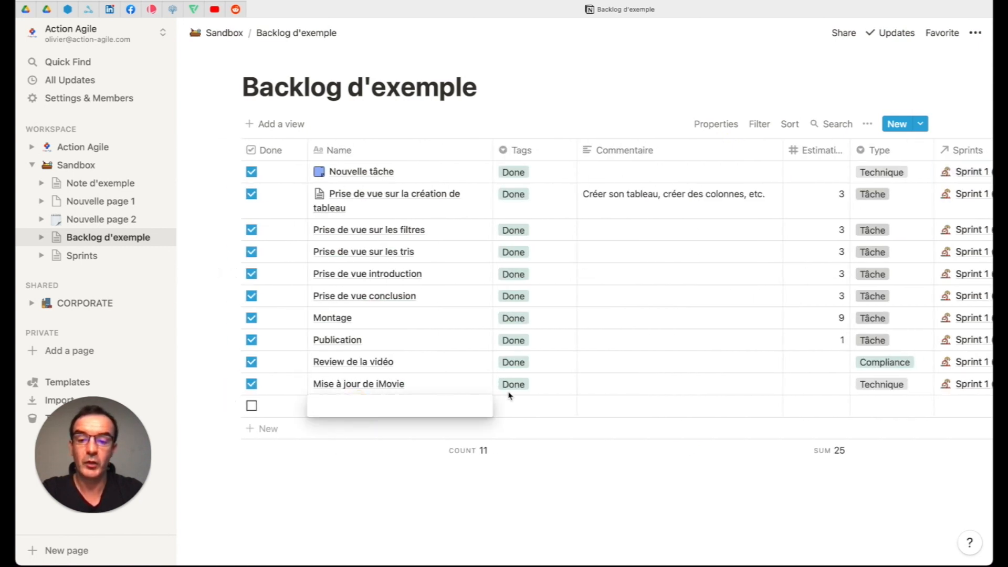
left_click(920, 124)
left_click(832, 174)
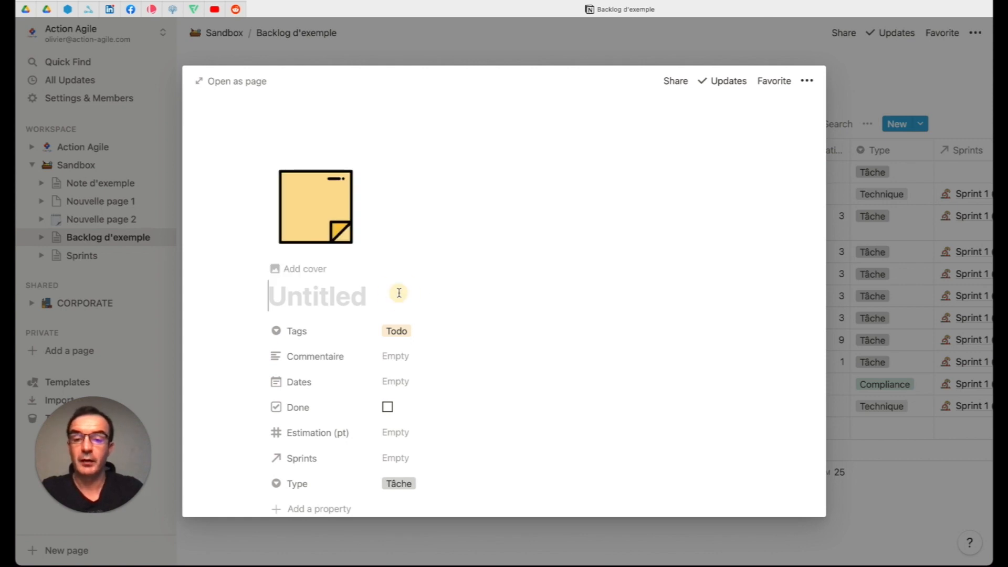
type("Prise de vue Relations")
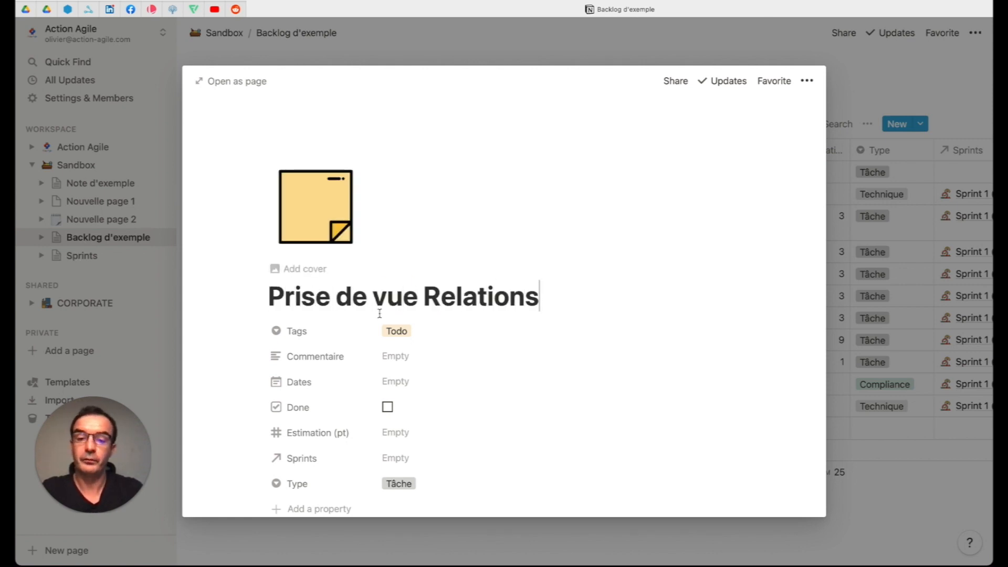
Step: Link the new task to "Sprint 2 (Relations et aux vues)" through its Sprints property and close the task page
scroll(377, 316, "down", 5)
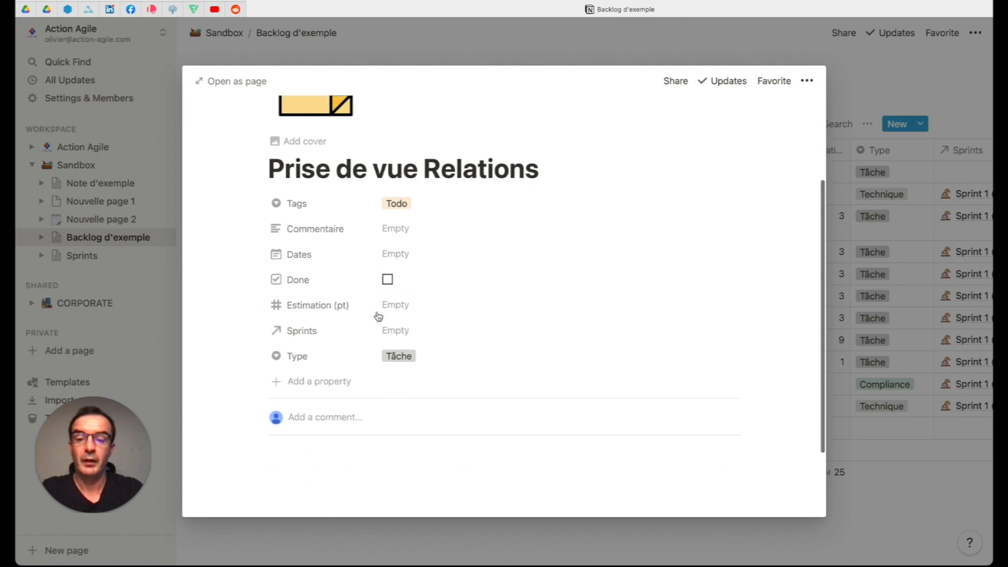
left_click(411, 332)
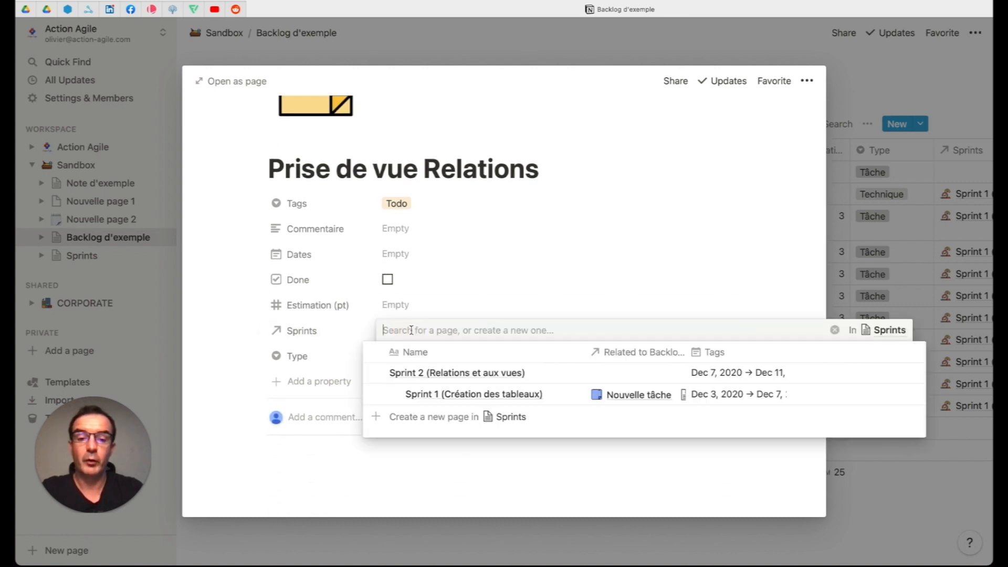
left_click(434, 374)
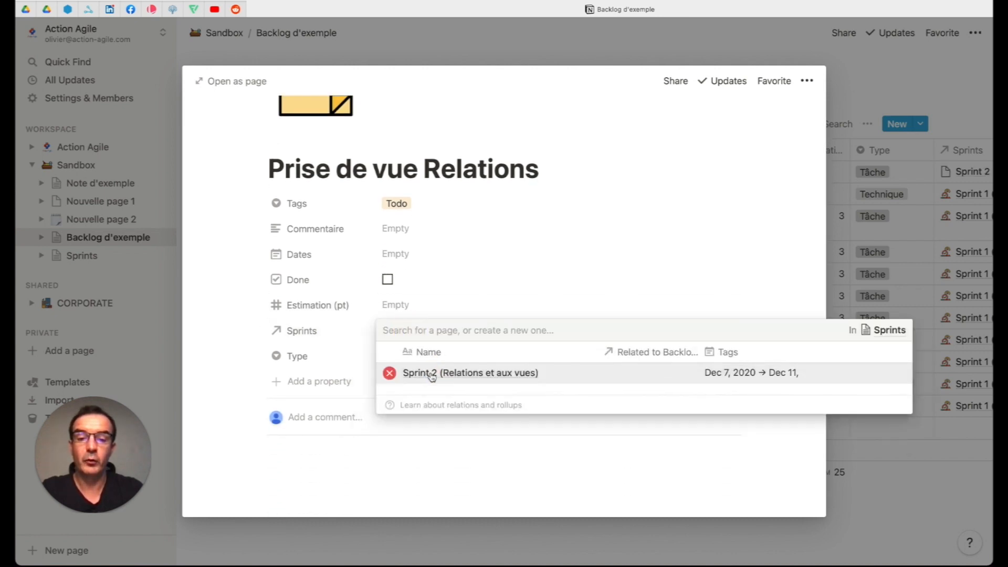
left_click(534, 467)
left_click(882, 491)
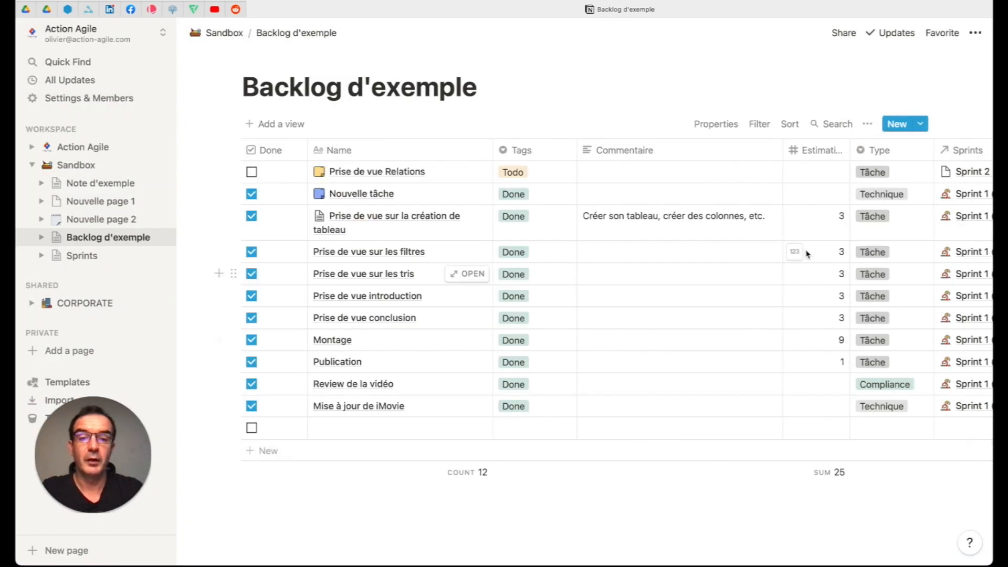
Step: Open the Sprints database and widen the Related to Backlog d'exemple column so several tasks fit on each line
scroll(794, 266, "right", 3)
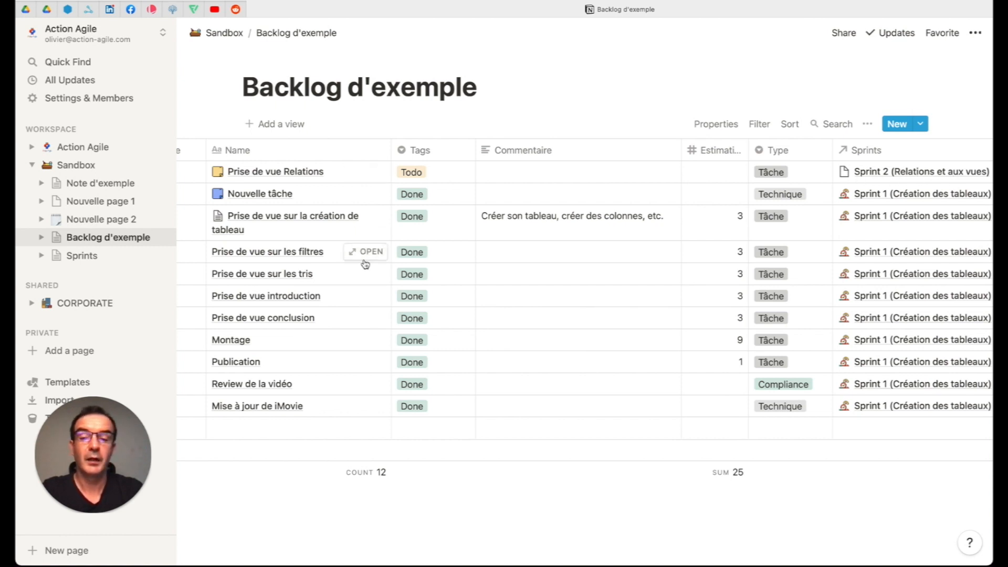
left_click(82, 257)
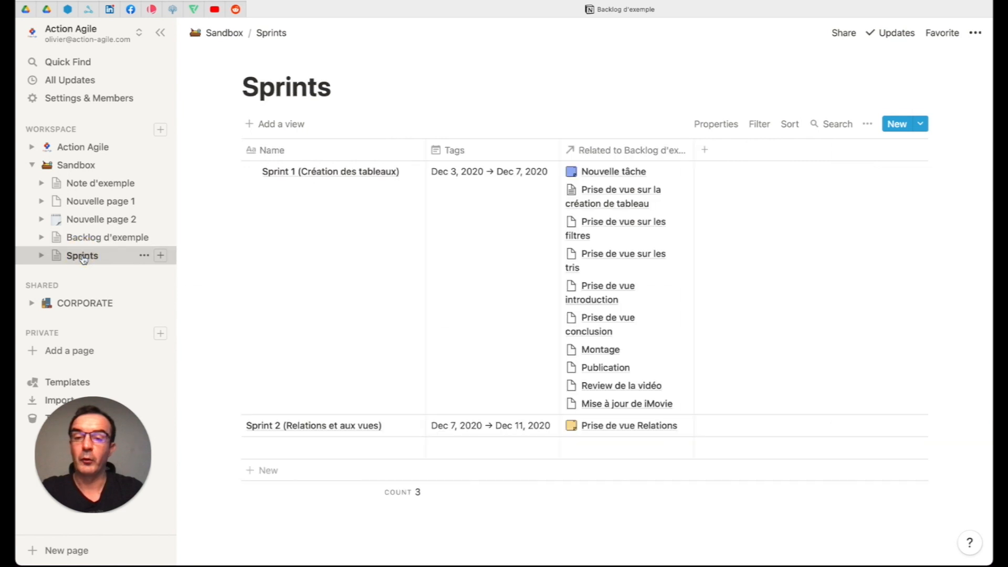
left_click_drag(694, 151, 894, 151)
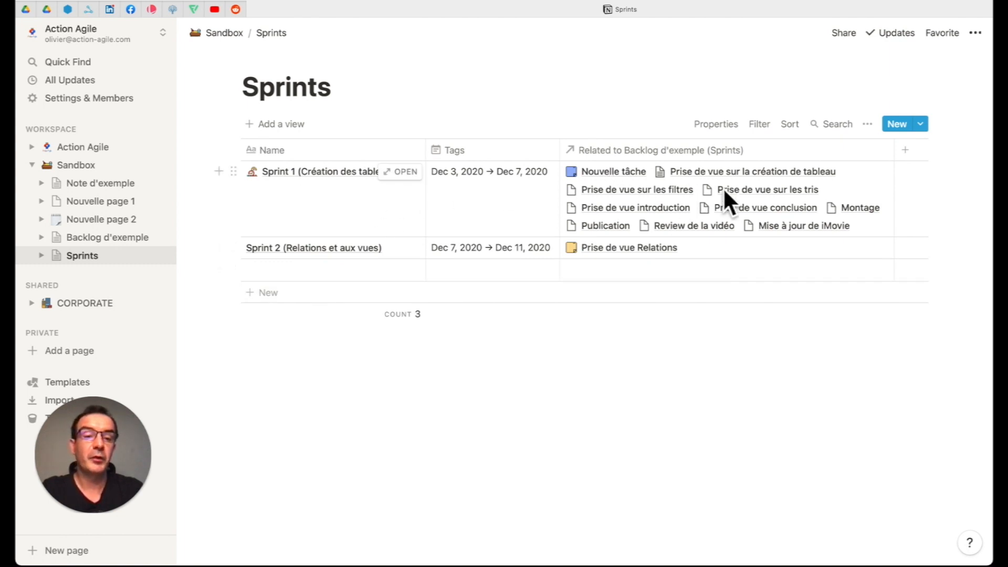
Step: Add a Rollup property named Estimation to the Sprints table
left_click(908, 152)
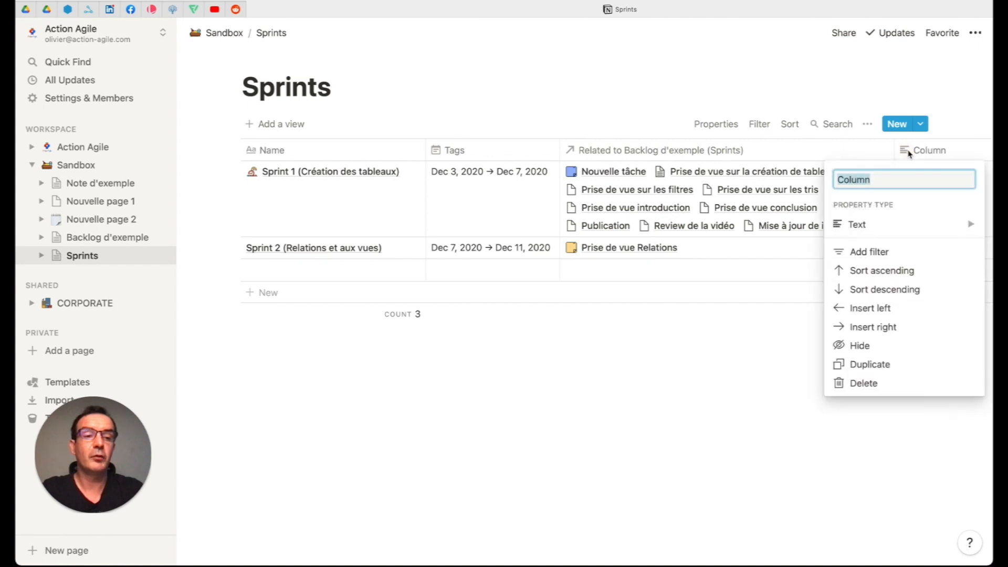
type("Es")
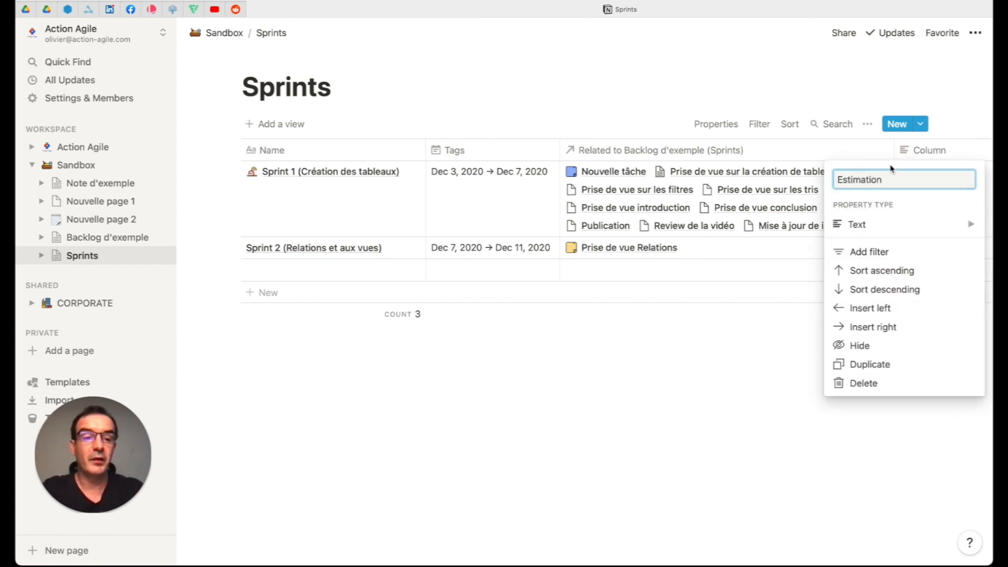
type("timation")
left_click(885, 225)
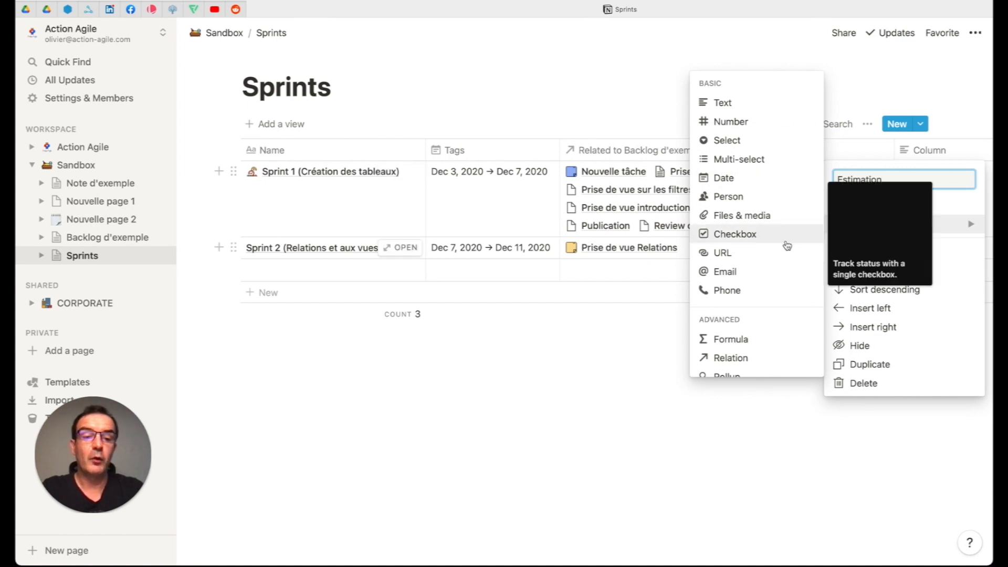
scroll(786, 241, "down", 3)
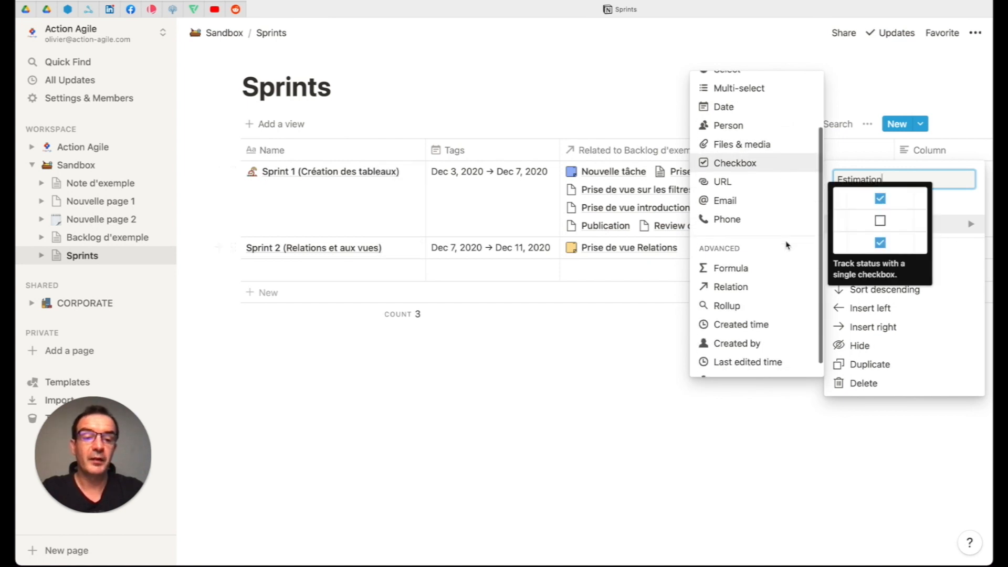
left_click(727, 300)
Step: Configure the Estimation rollup to calculate the Sum of Estimation (pt) through the Related to Backlog d'exemple relation, and narrow its column
left_click(927, 173)
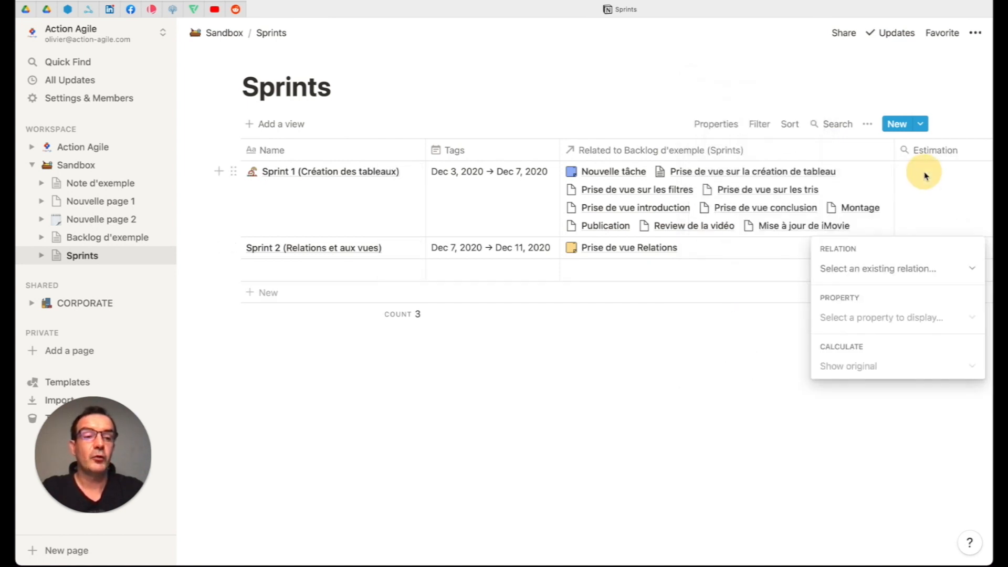
left_click(959, 272)
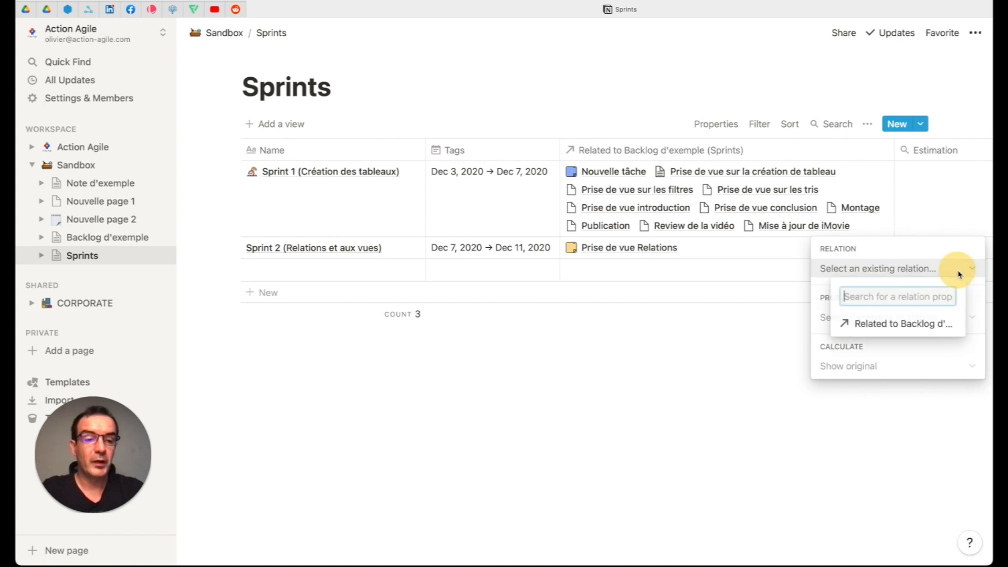
left_click(907, 322)
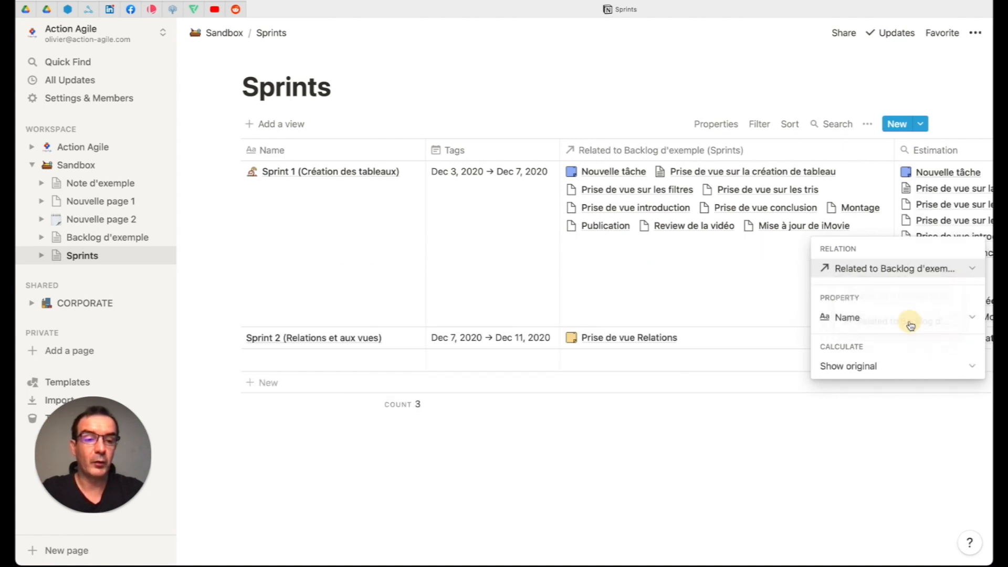
left_click(859, 318)
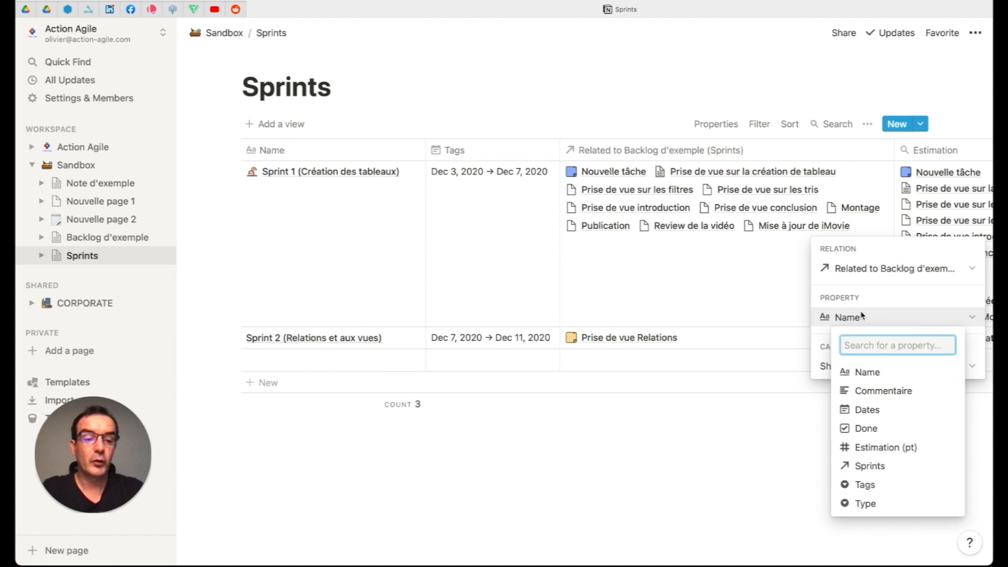
left_click(879, 449)
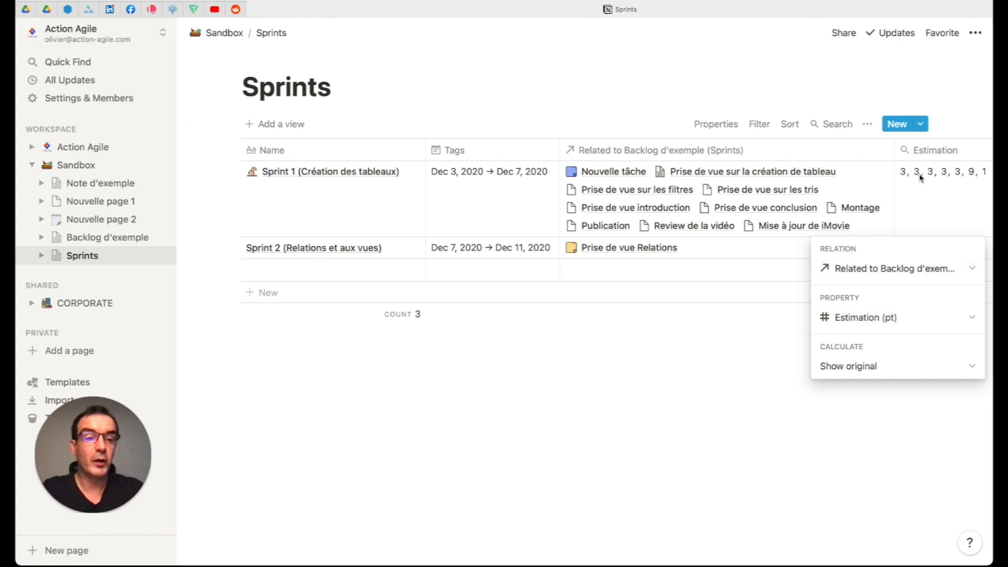
left_click(921, 366)
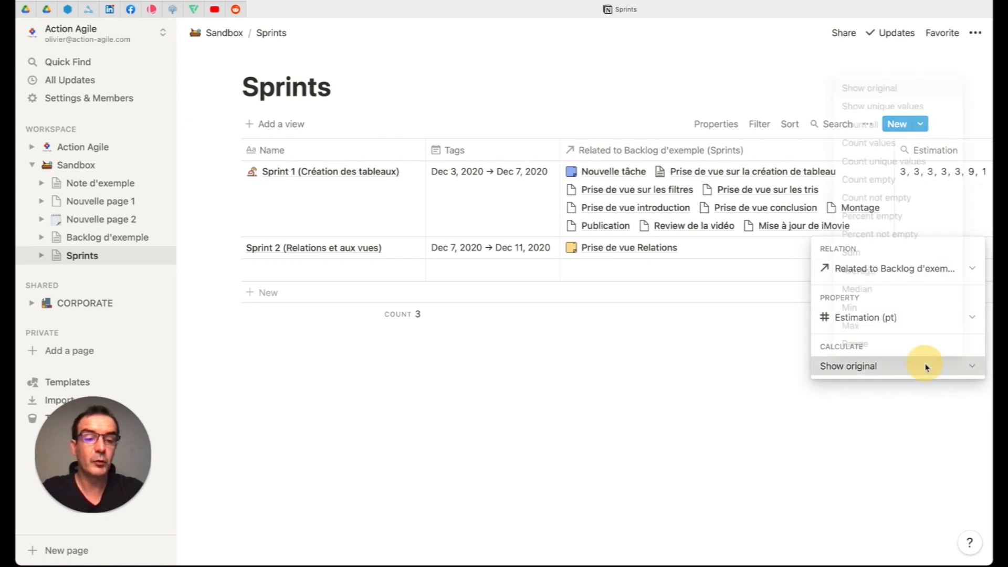
left_click(859, 249)
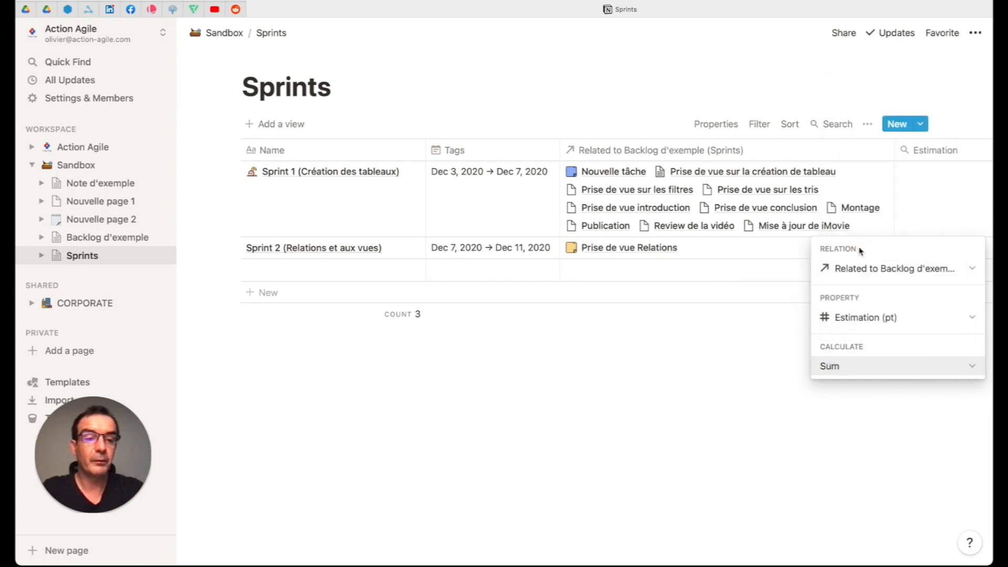
left_click(873, 80)
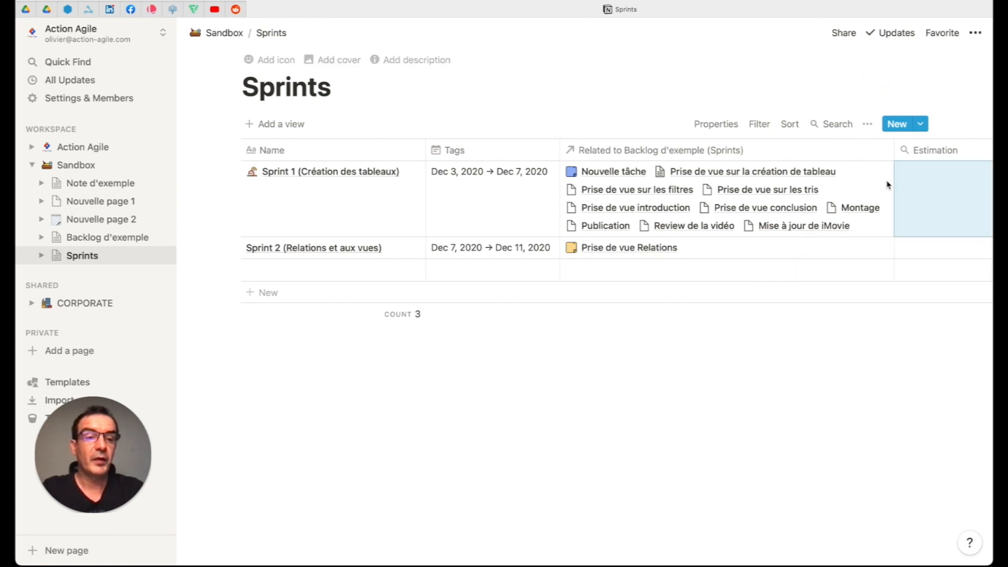
scroll(889, 184, "right", 5)
left_click_drag(906, 152, 837, 153)
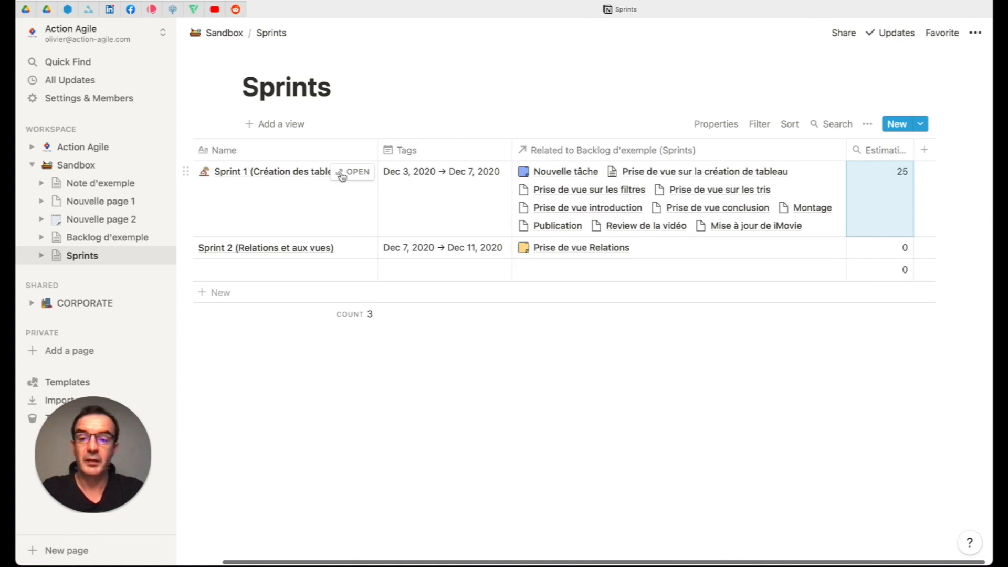
Step: Set the estimation of Prise de vue Relations to 3 in Backlog d'exemple and return to the Sprints database
left_click(105, 239)
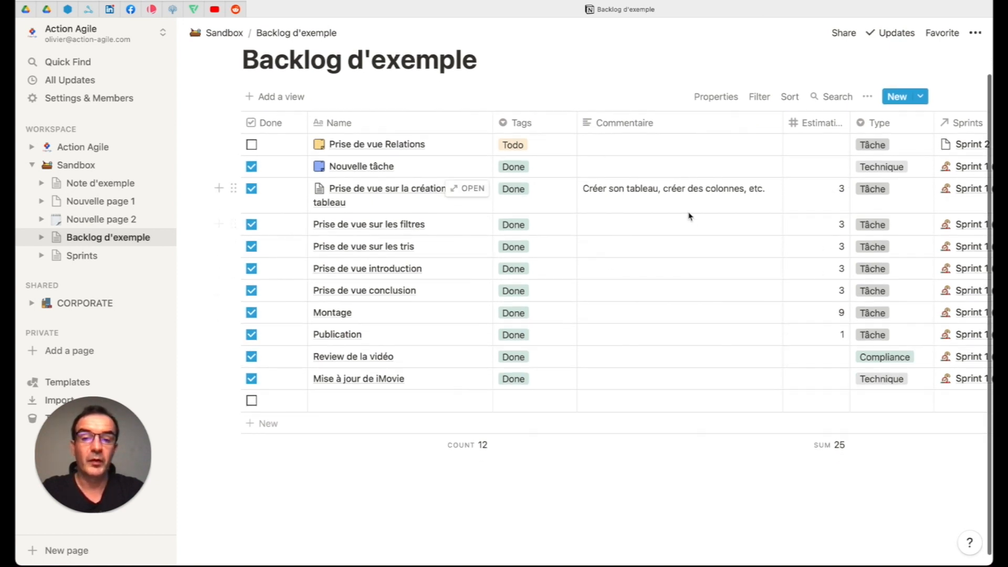
left_click(840, 146)
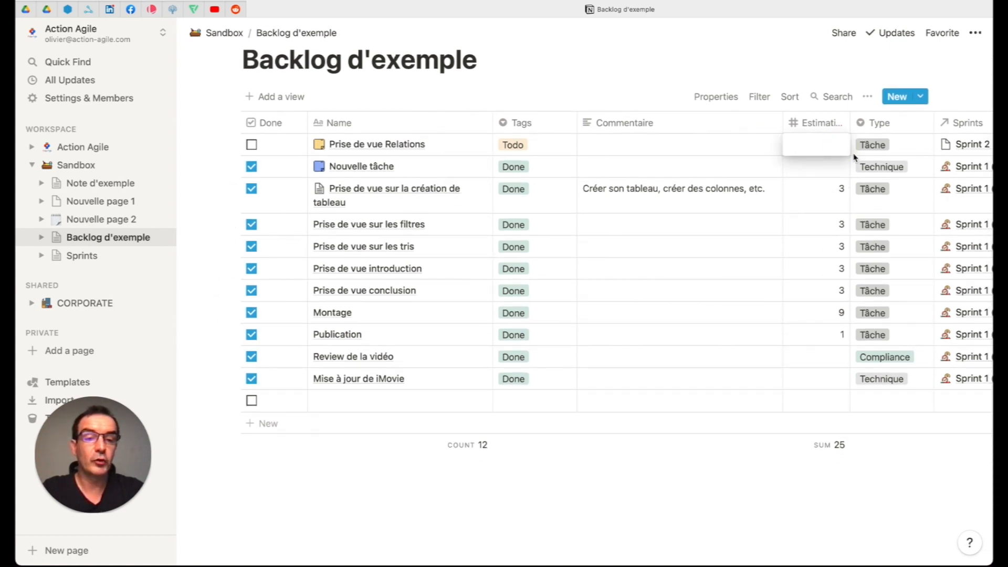
type("3")
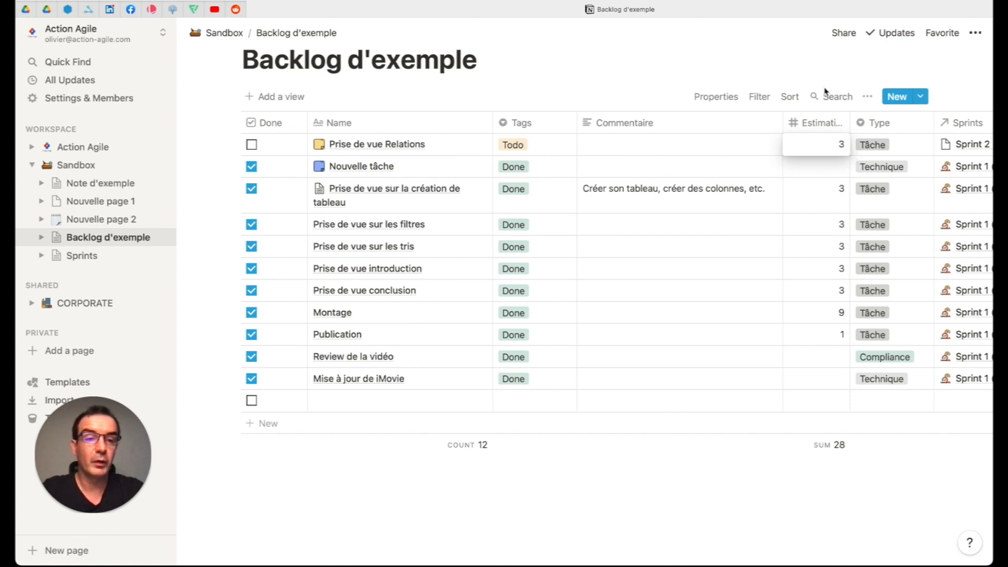
left_click(79, 255)
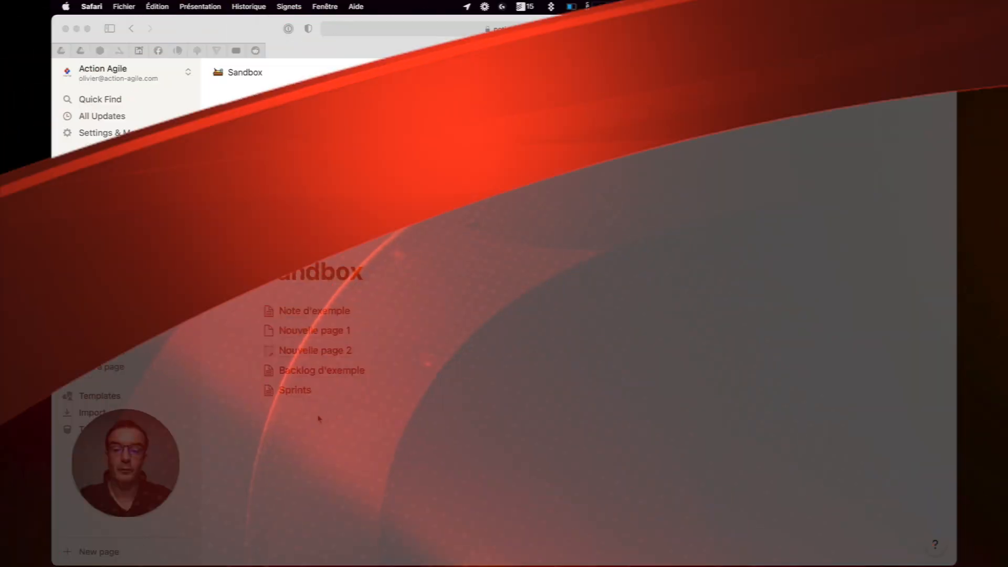
Step: Look up the /table command on the Sandbox page and review the inline and full-page database types it offers
left_click(318, 415)
left_click(317, 410)
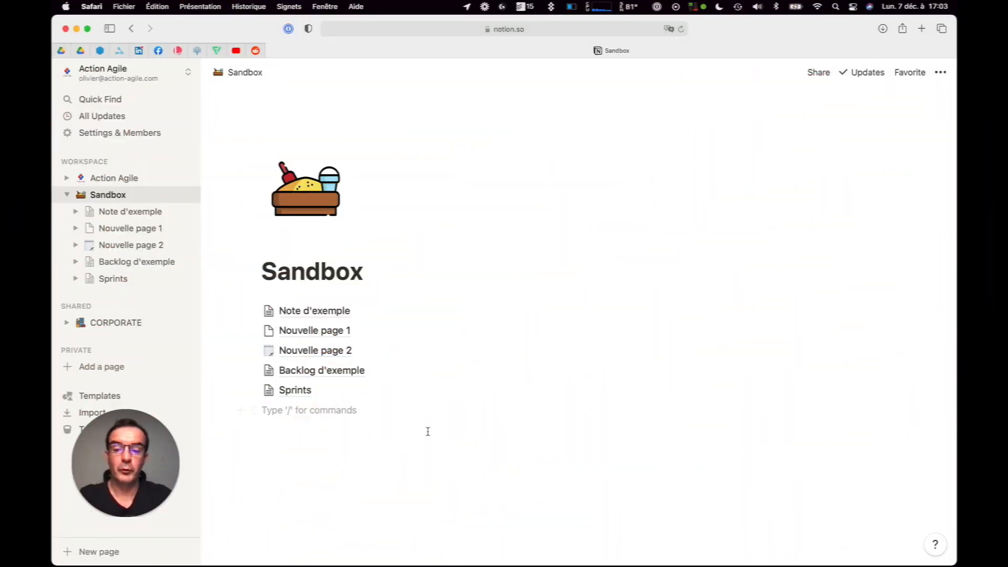
type("/table")
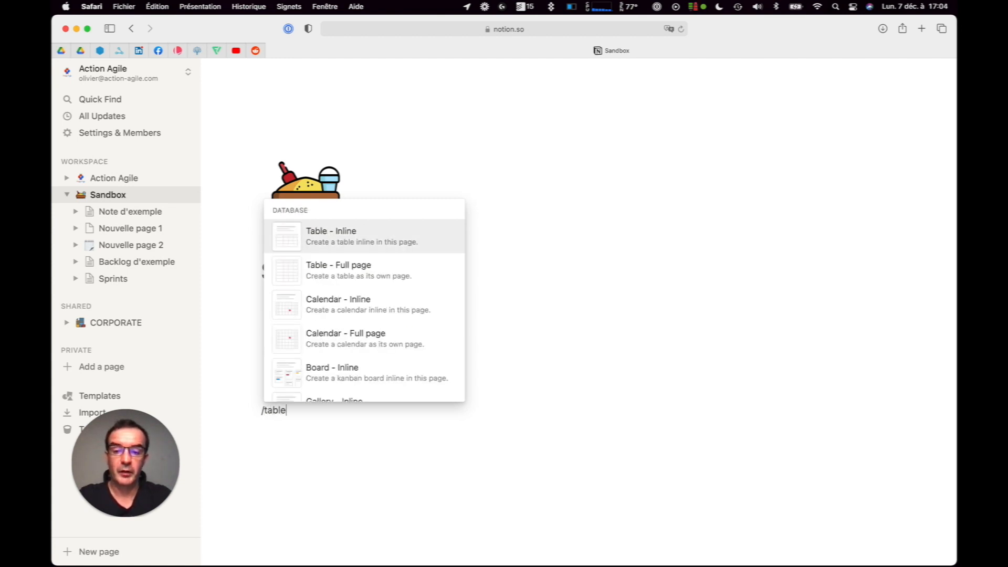
scroll(380, 332, "down", 4)
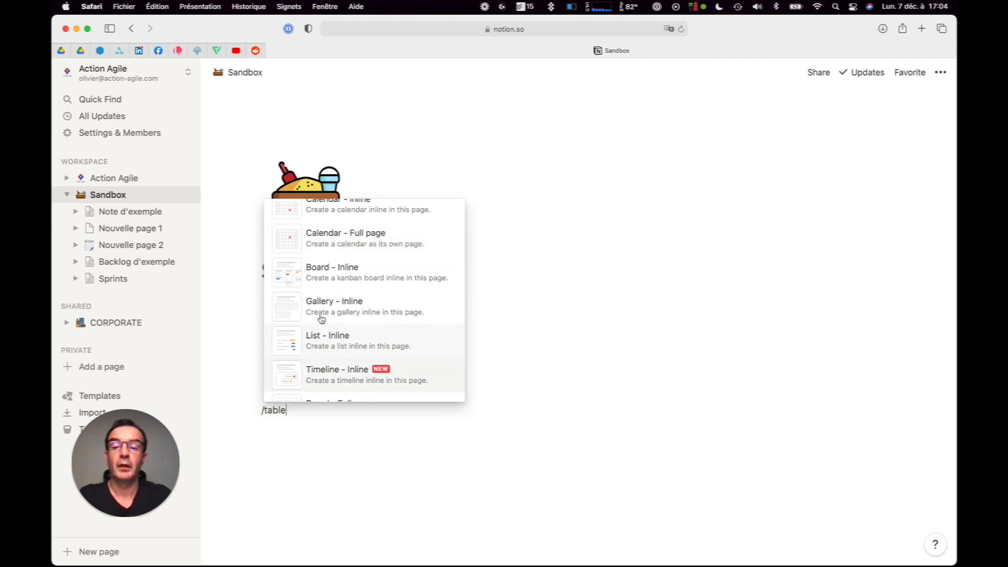
left_click(562, 294)
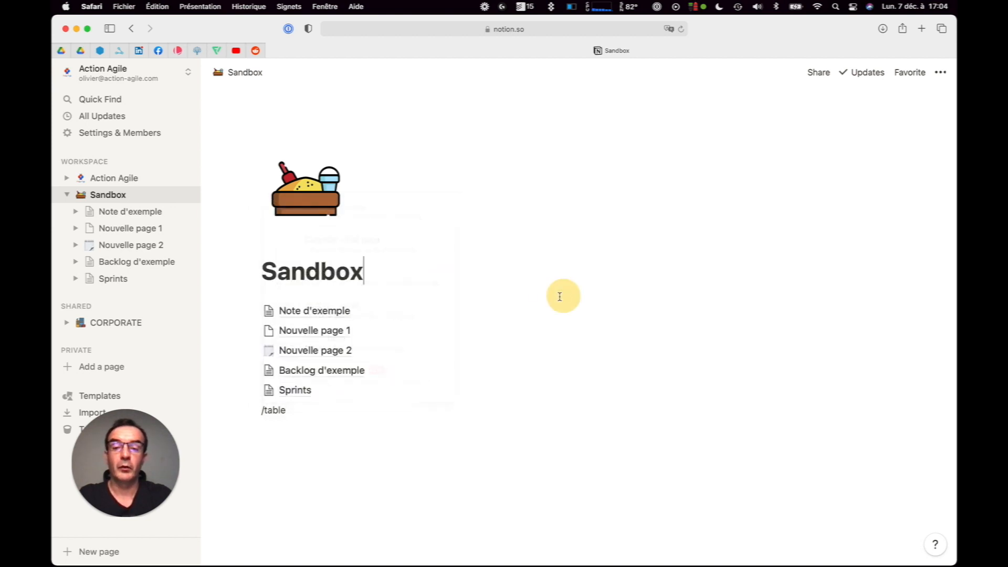
Step: Open Backlog d'exemple from the Sandbox page and create a Board view named Kanban board
left_click(315, 371)
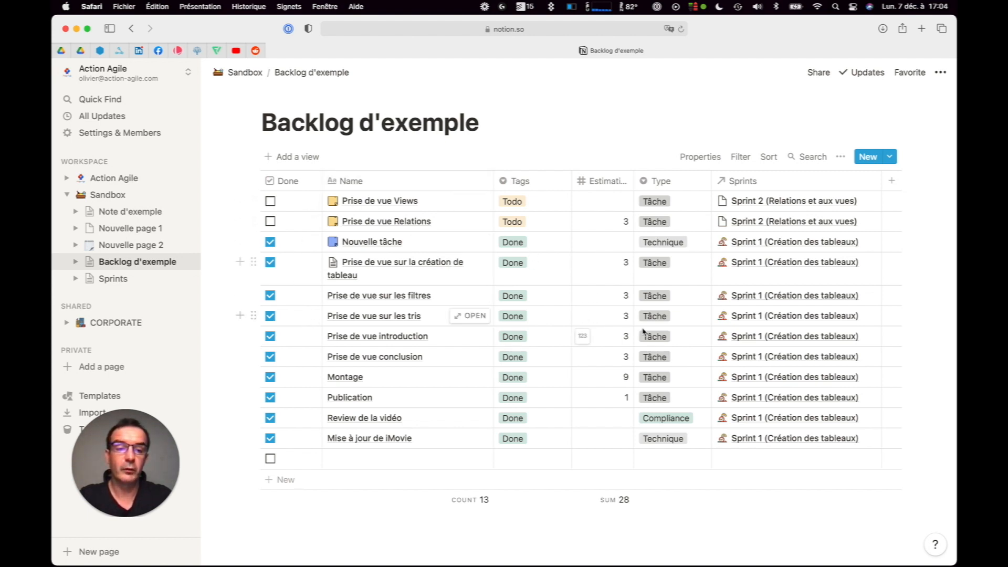
left_click(311, 158)
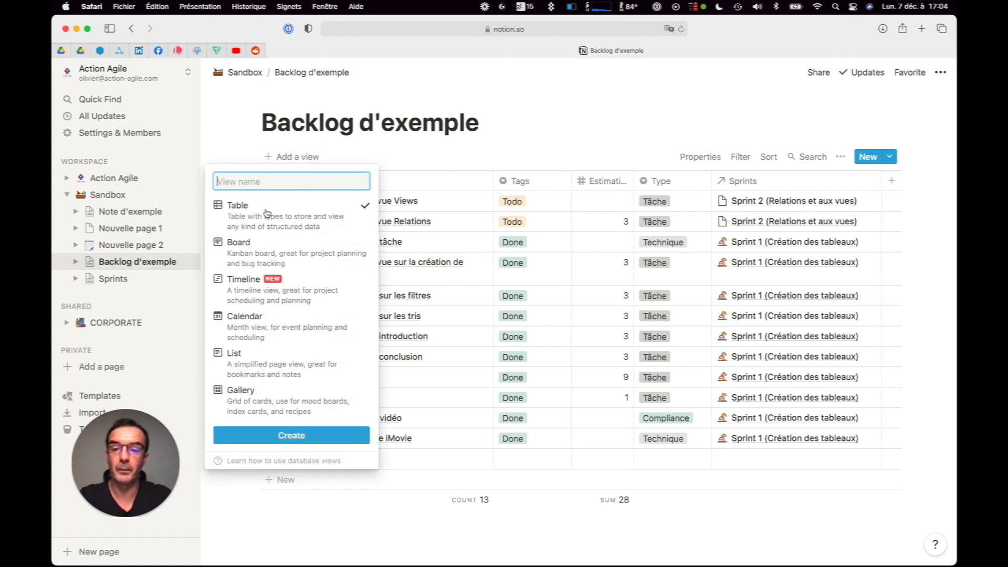
mouse_move(286, 262)
left_click(297, 262)
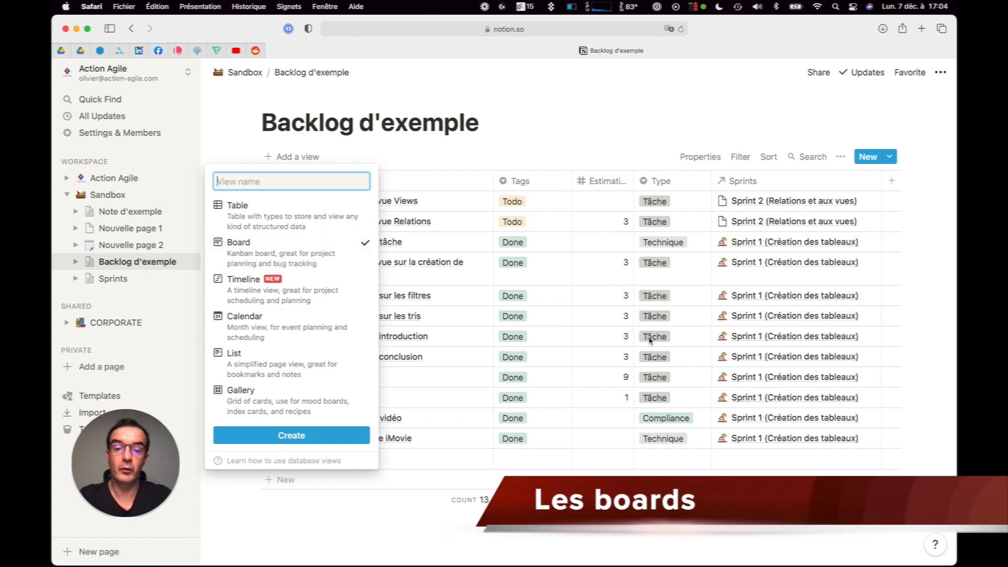
mouse_move(344, 243)
type("Kab")
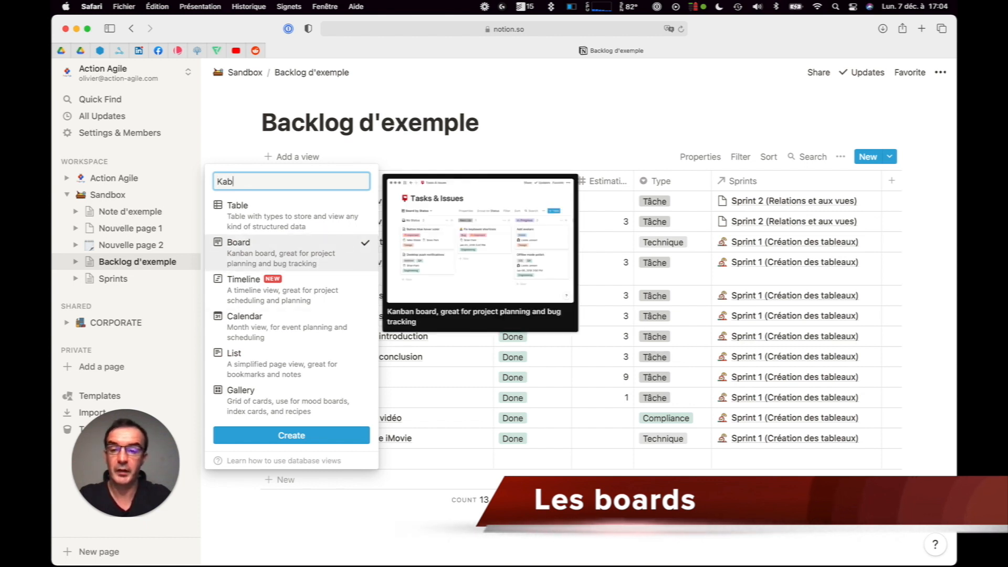
type("aban board")
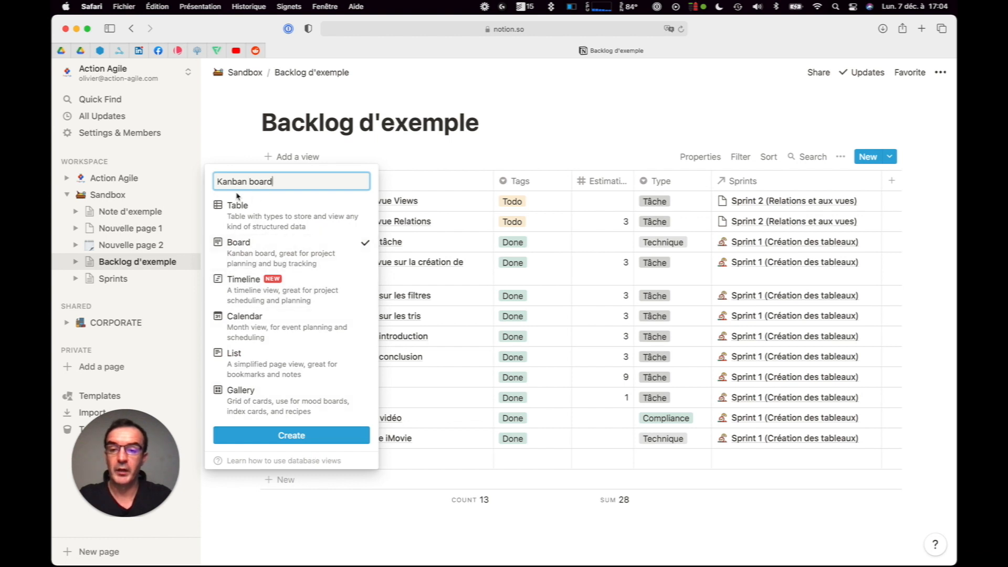
left_click(289, 439)
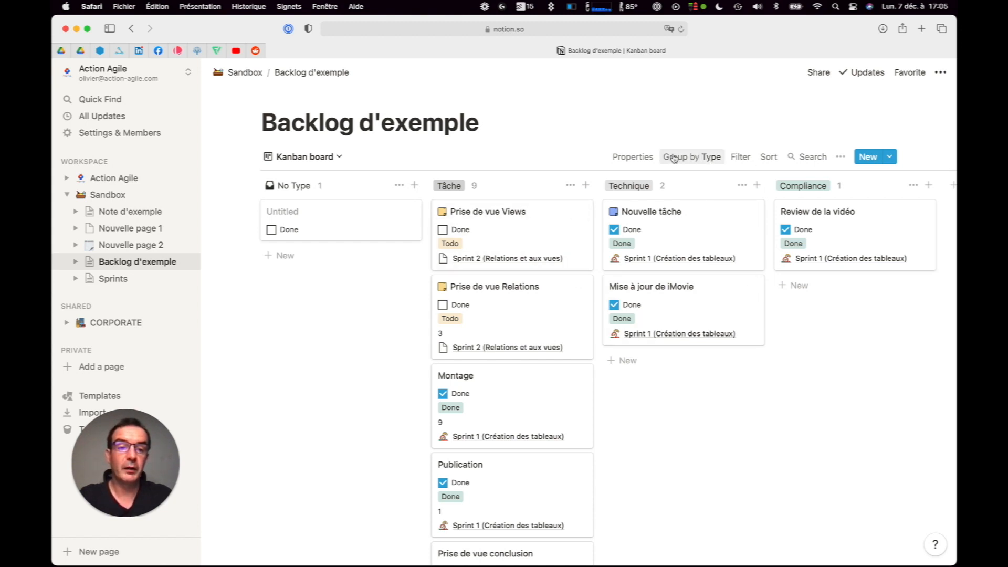
Step: Group the Kanban board by Tags and move the Prise de vue Relations card from Todo to In progress
left_click(714, 158)
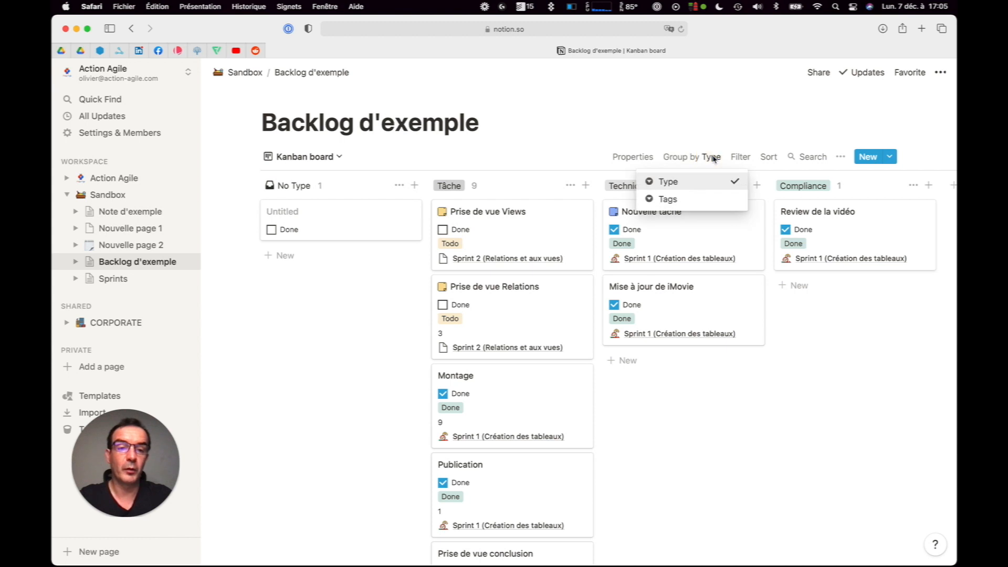
left_click(696, 202)
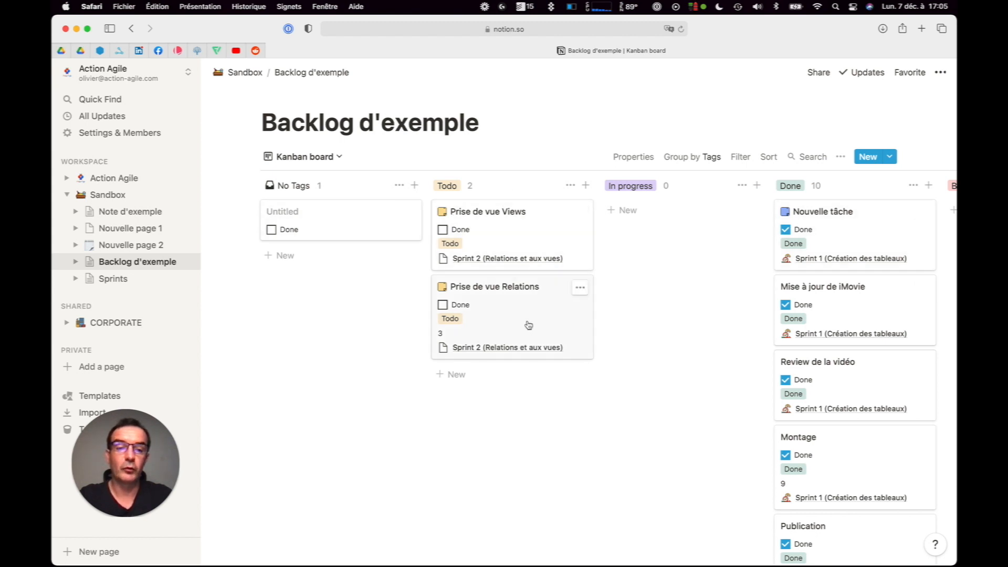
left_click_drag(540, 304, 697, 245)
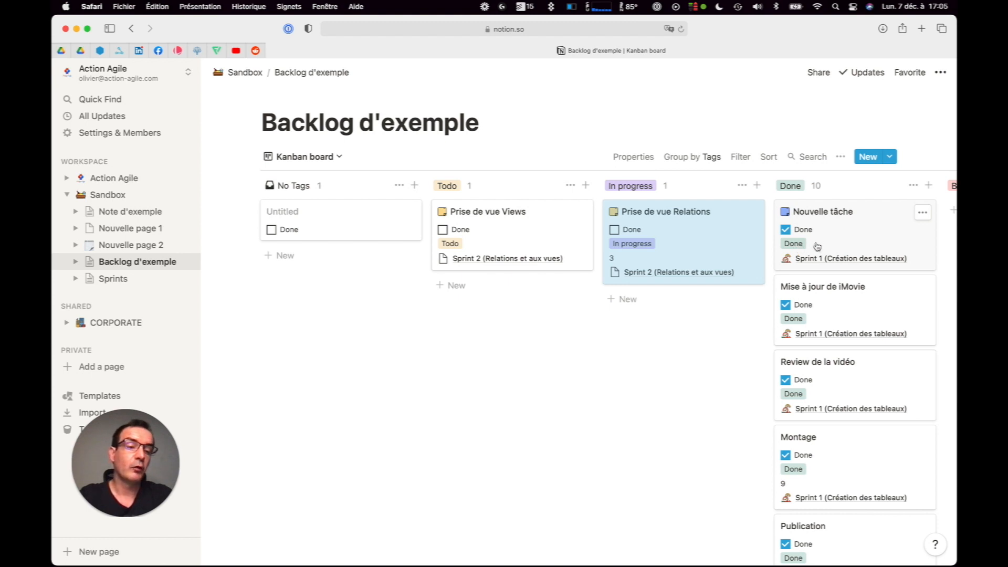
Step: Hide the Tags and Done properties on the Kanban board cards
left_click(634, 158)
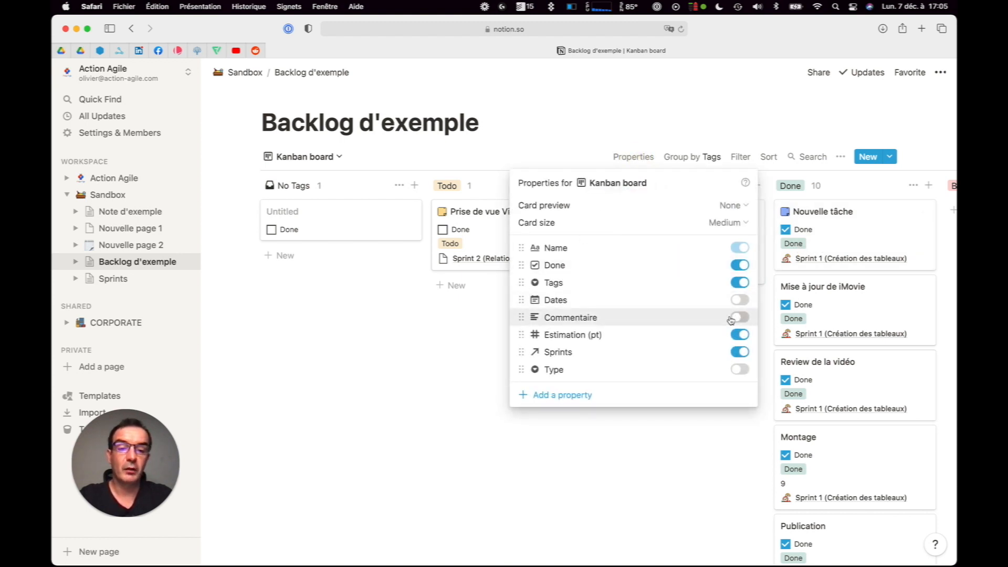
left_click(738, 283)
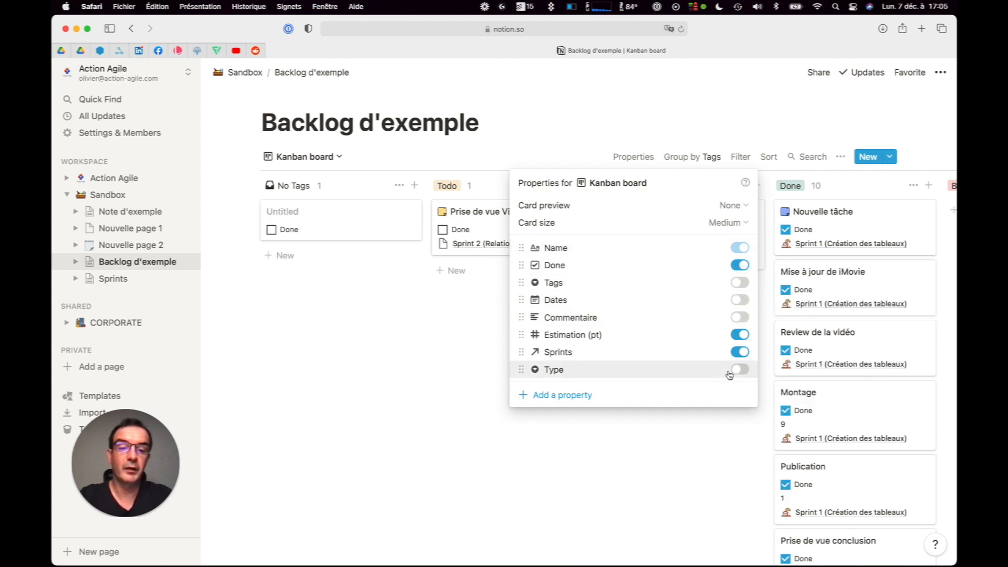
left_click(740, 265)
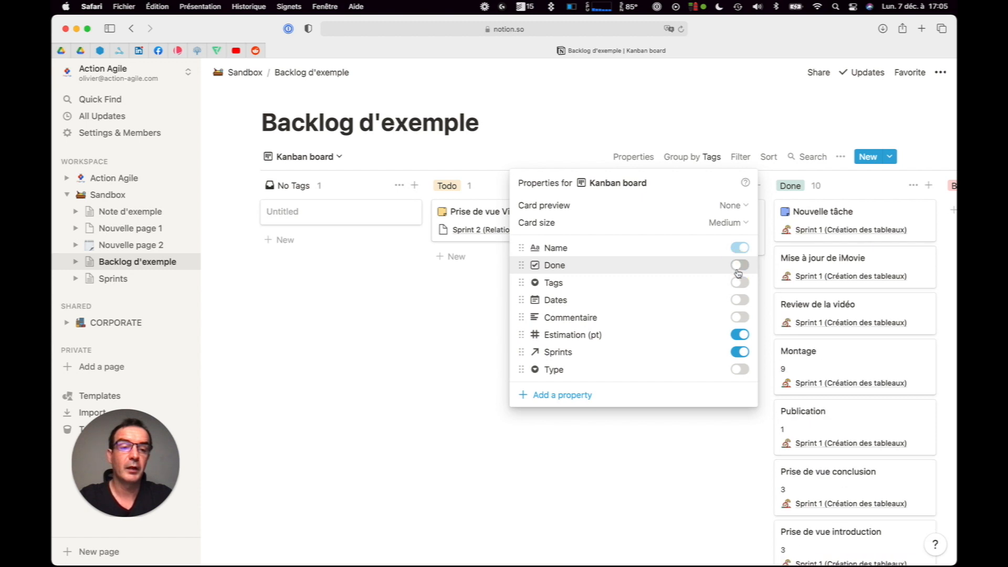
left_click(782, 126)
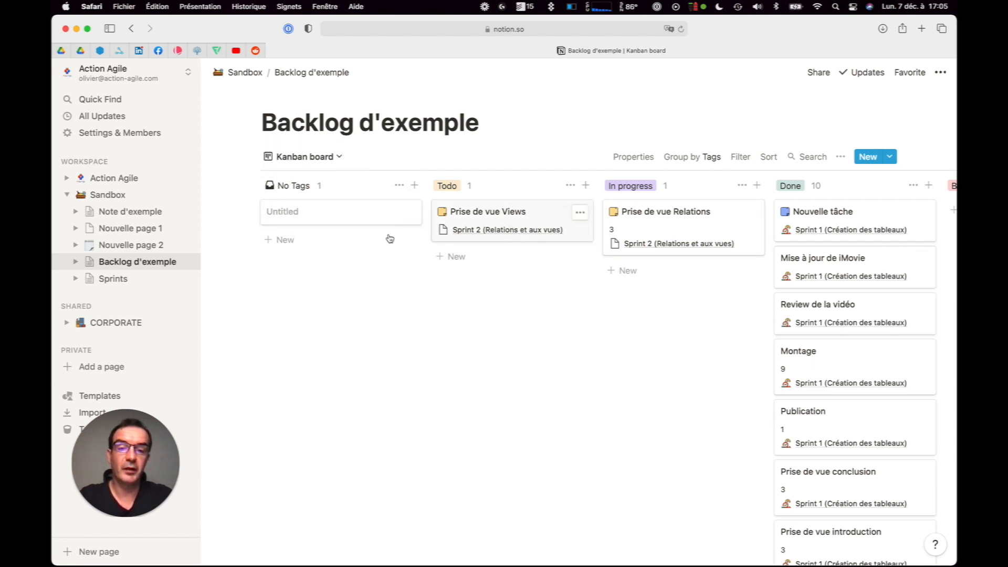
Step: Hide the No Tags column on the Kanban board
left_click(400, 187)
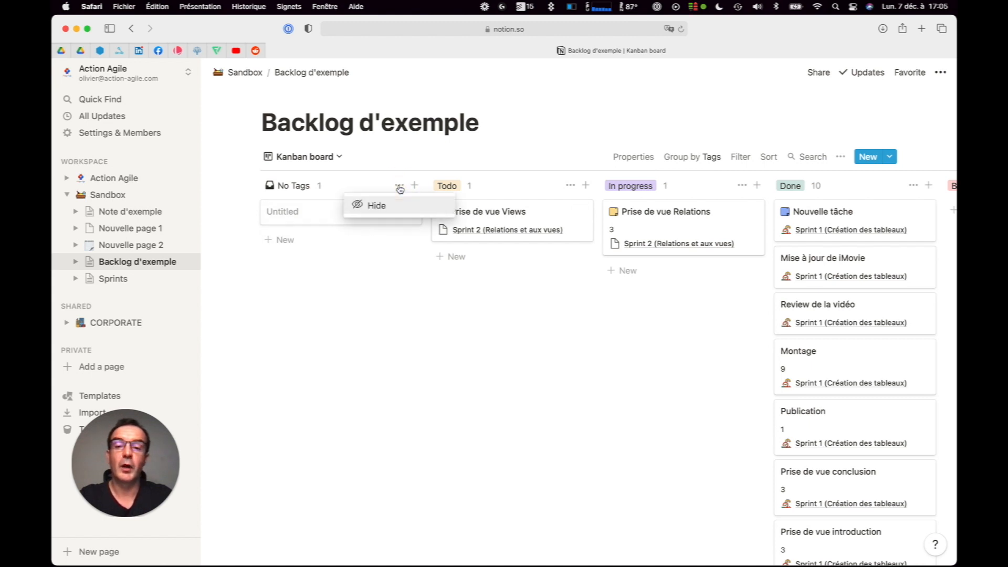
left_click(376, 205)
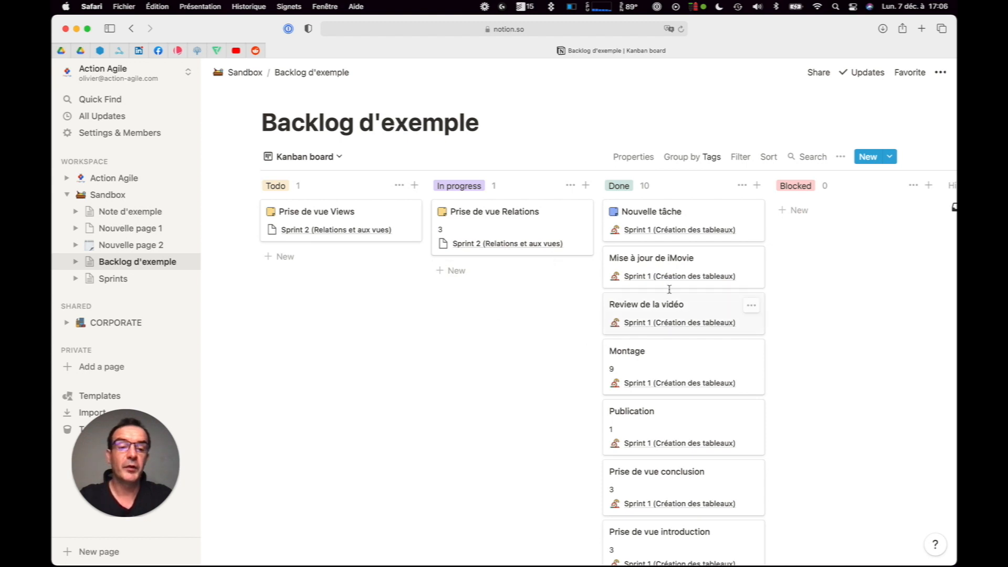
mouse_move(496, 240)
left_mouse_down()
mouse_move(450, 266)
mouse_move(345, 277)
mouse_move(500, 256)
left_mouse_up()
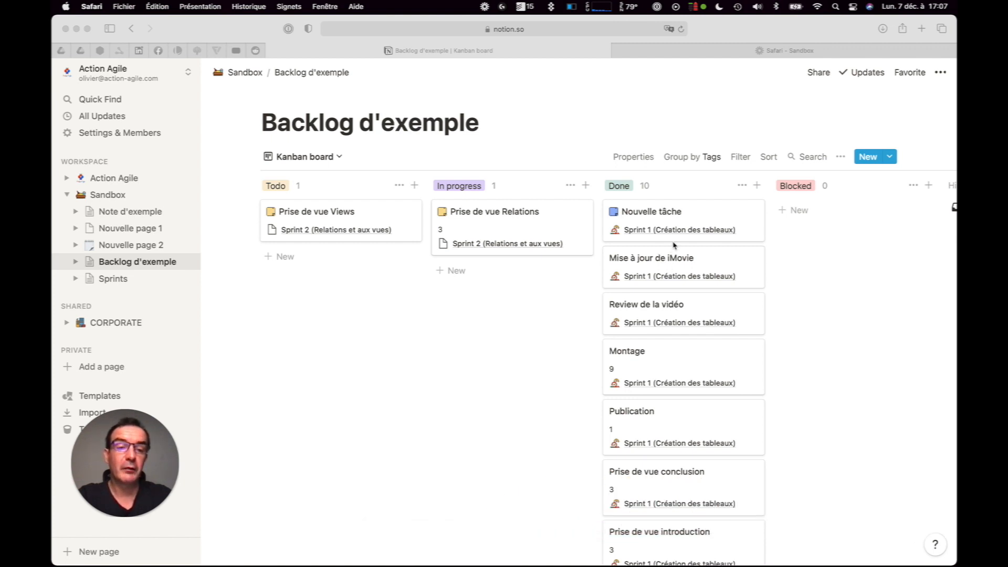
Step: Filter the Kanban board to tasks whose Done checkbox is unchecked, and remove that filter again
left_click(728, 129)
left_click(740, 158)
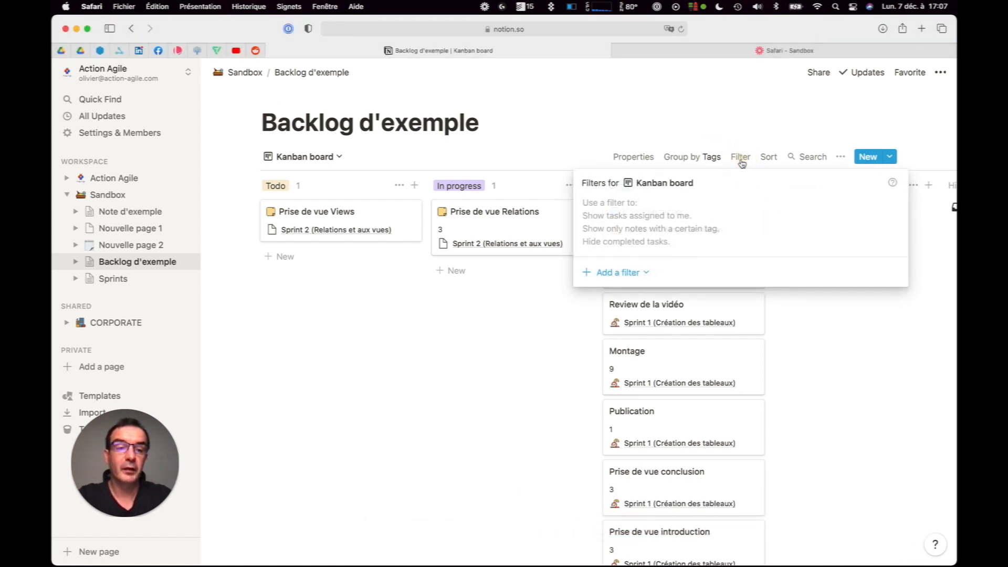
left_click(622, 272)
left_click(635, 296)
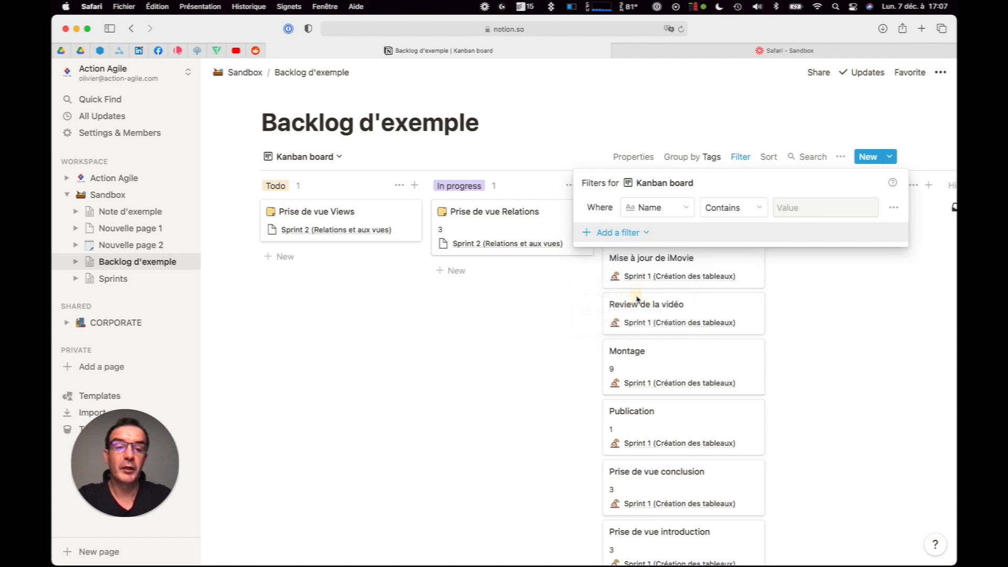
left_click(657, 208)
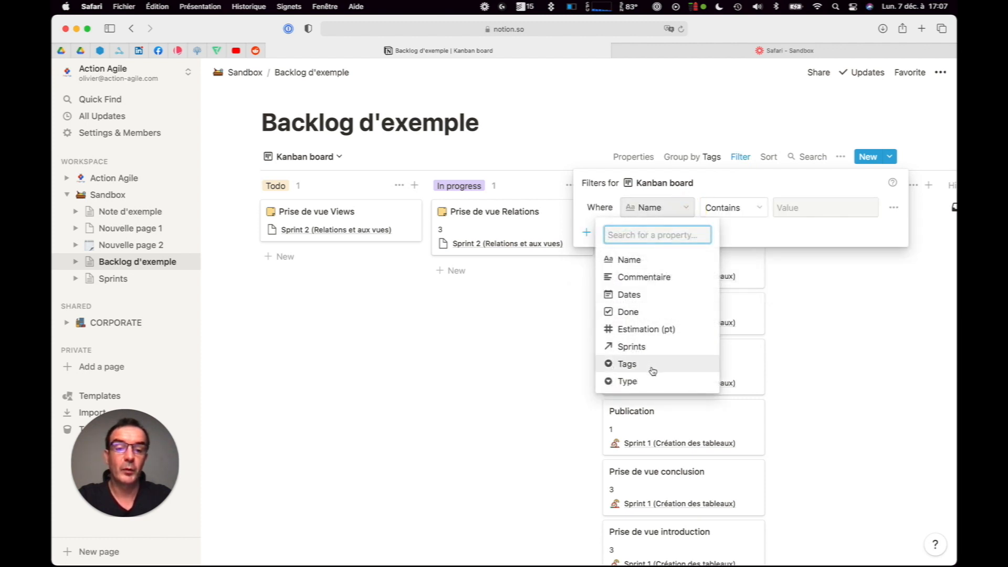
left_click(635, 312)
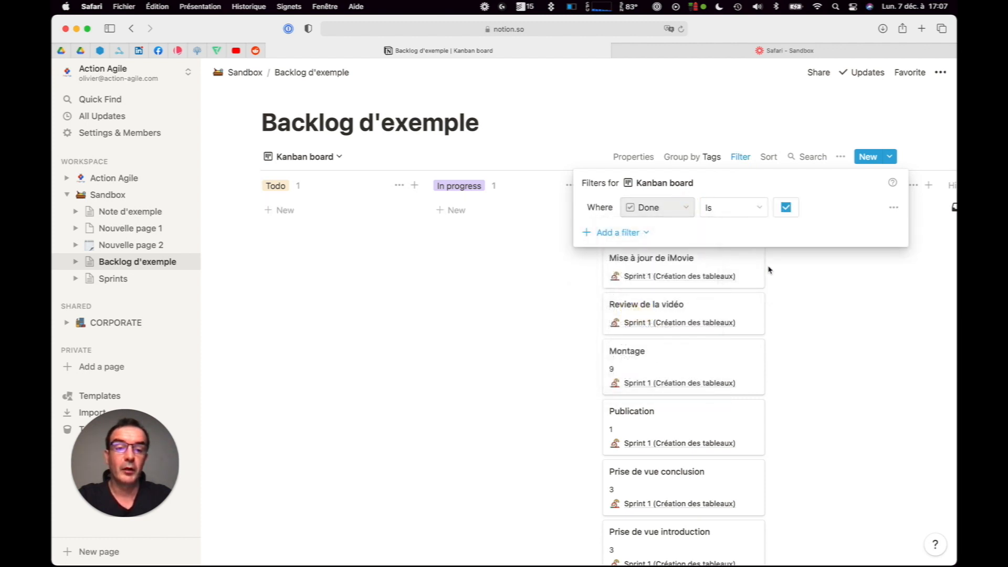
left_click(786, 207)
left_click(757, 89)
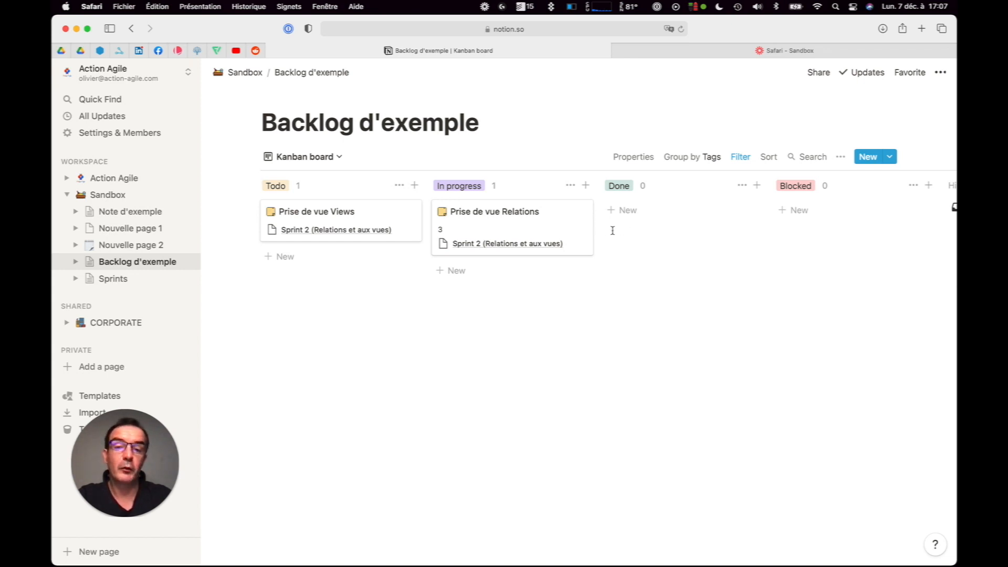
left_click(741, 157)
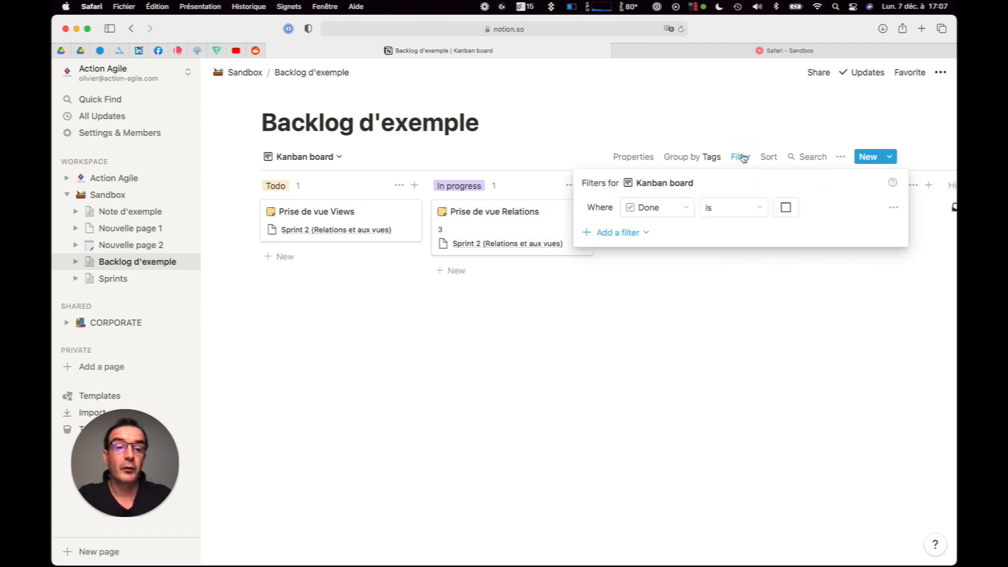
left_click(892, 210)
Step: Add a filter to the Kanban board where Sprints contains Sprint 2 (Relations et aux vues)
left_click(617, 272)
left_click(611, 293)
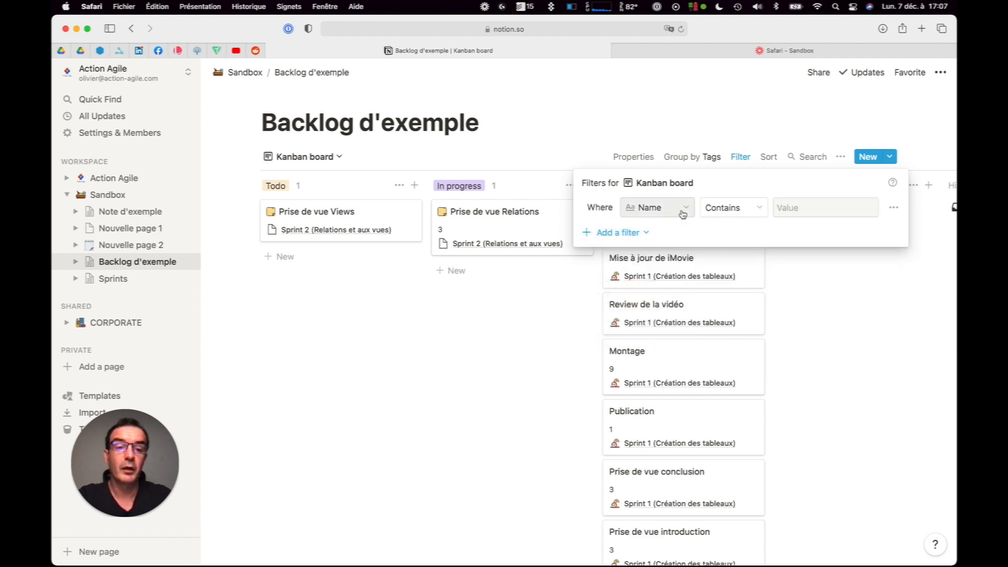
left_click(682, 208)
left_click(632, 348)
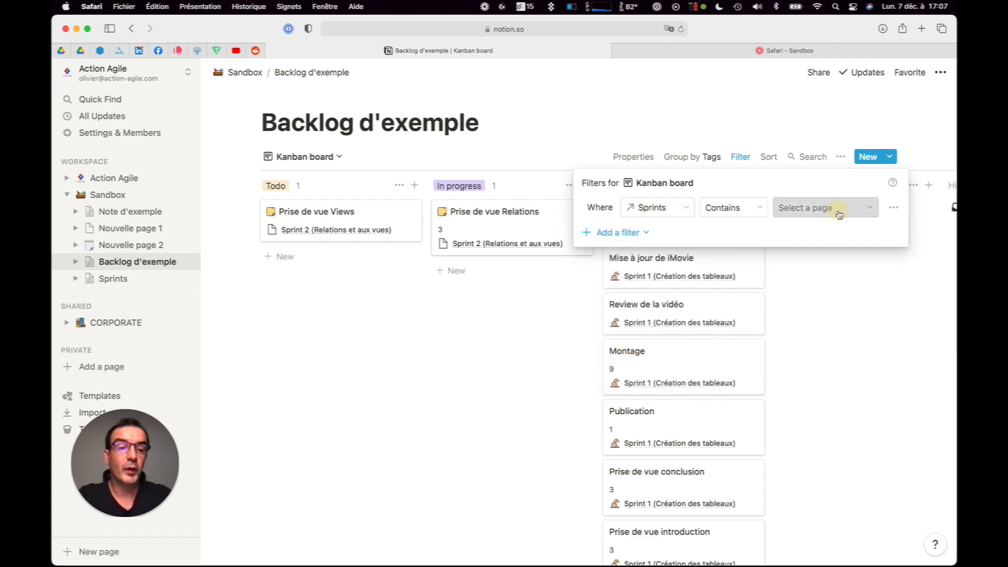
left_click(821, 208)
left_click(854, 315)
left_click(853, 311)
Step: Rename the Kanban board view as Sprint 2
left_click(339, 162)
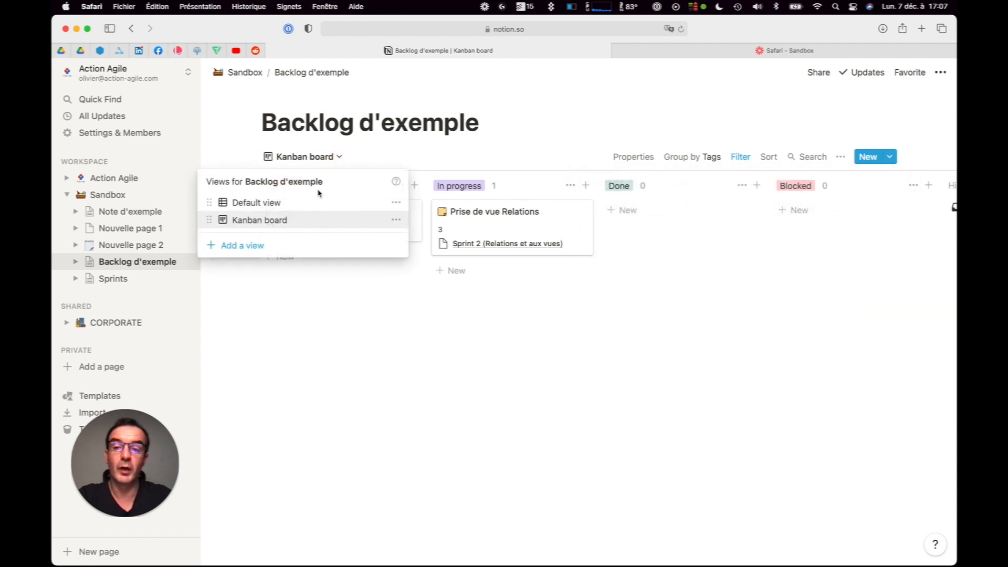
left_click(396, 221)
left_click_drag(378, 245, 310, 244)
type("Sprint 2")
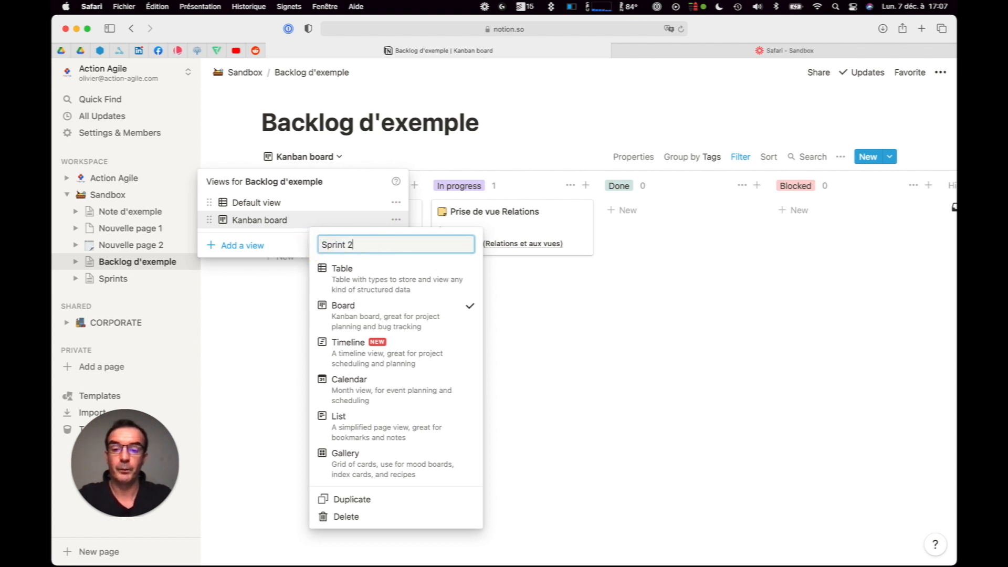
left_click(548, 470)
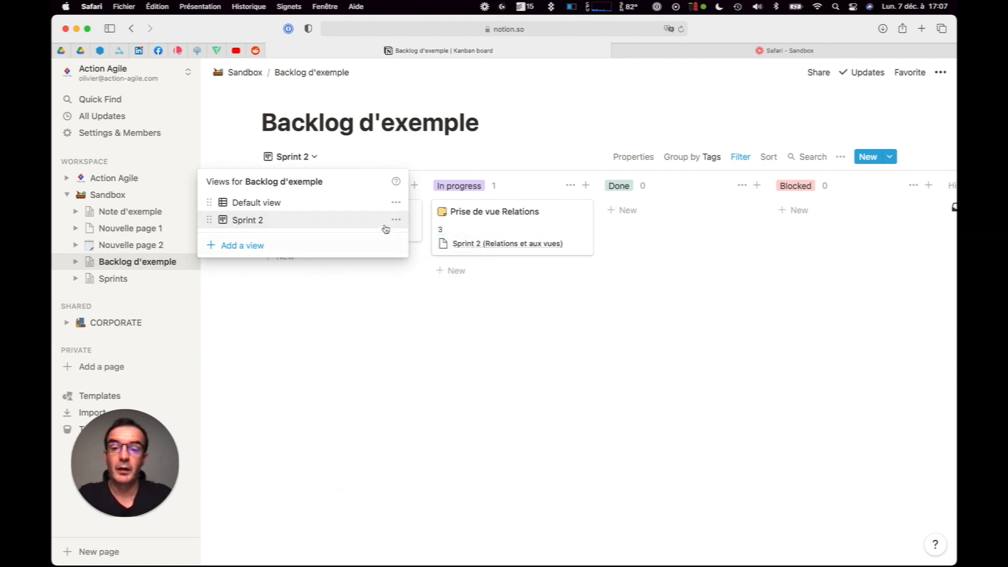
Step: Duplicate the Sprint 2 view and rename the copy as Sprint 1
left_click(396, 220)
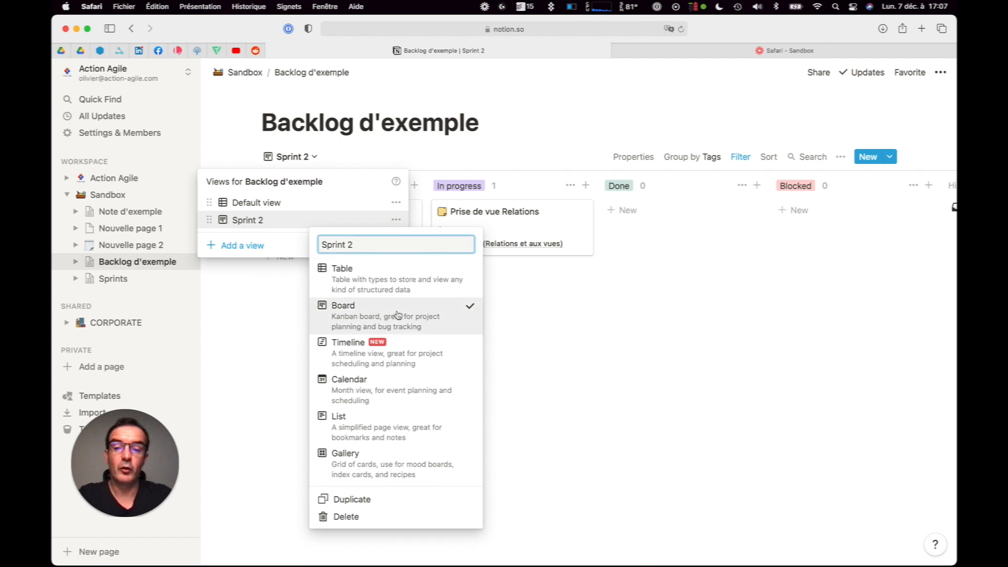
left_click(371, 499)
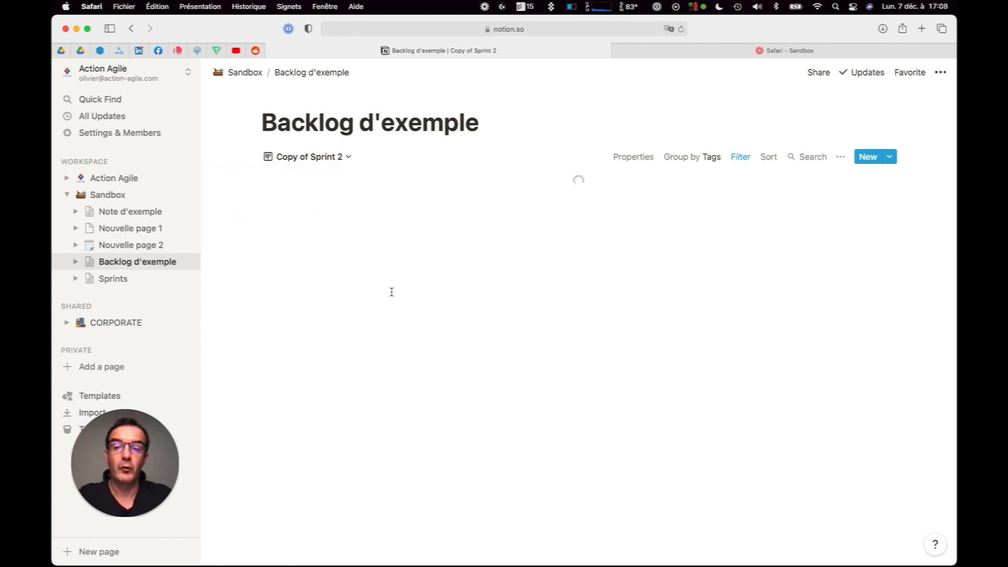
left_click(348, 157)
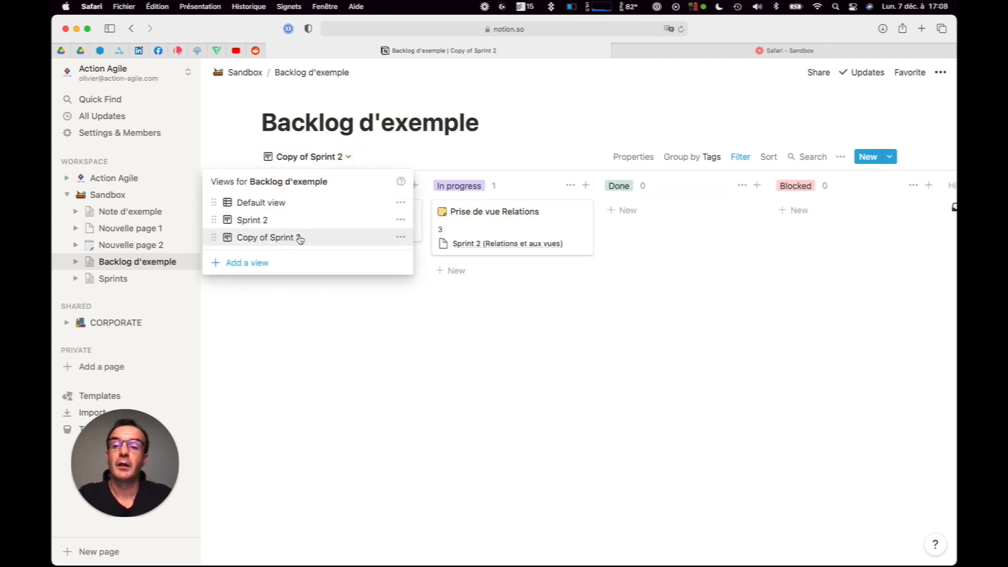
left_click(401, 238)
left_click_drag(359, 264, 315, 264)
key("BackSpace")
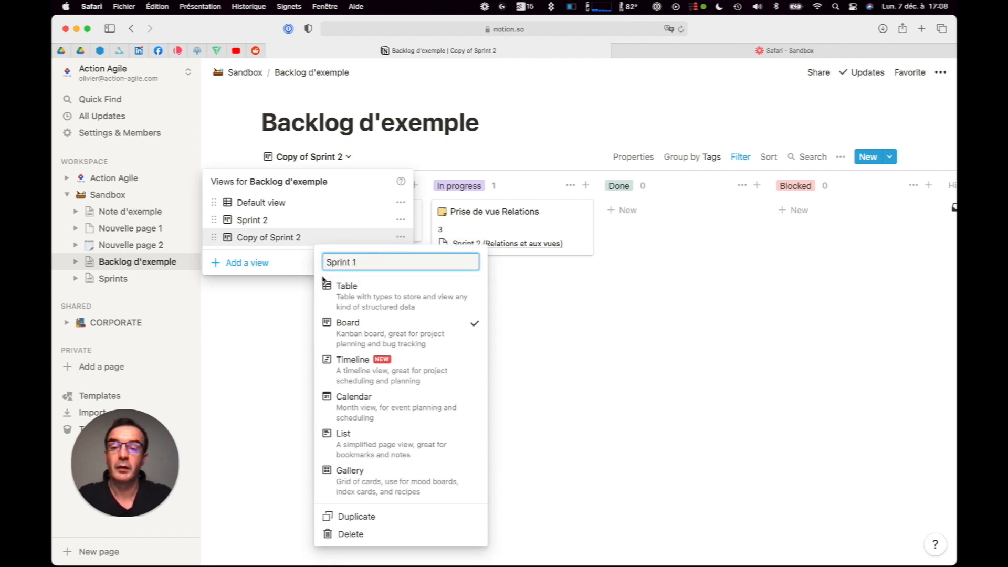
left_click(275, 304)
left_click(323, 300)
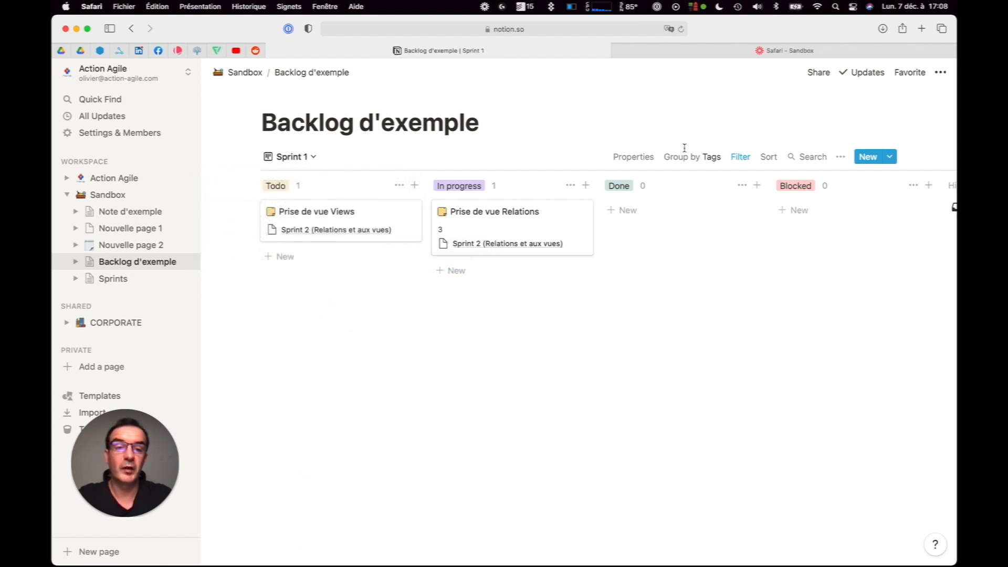
Step: Change the Sprint 1 view's filter so that Sprints contains Sprint 1 (Création des tableaux)
left_click(741, 157)
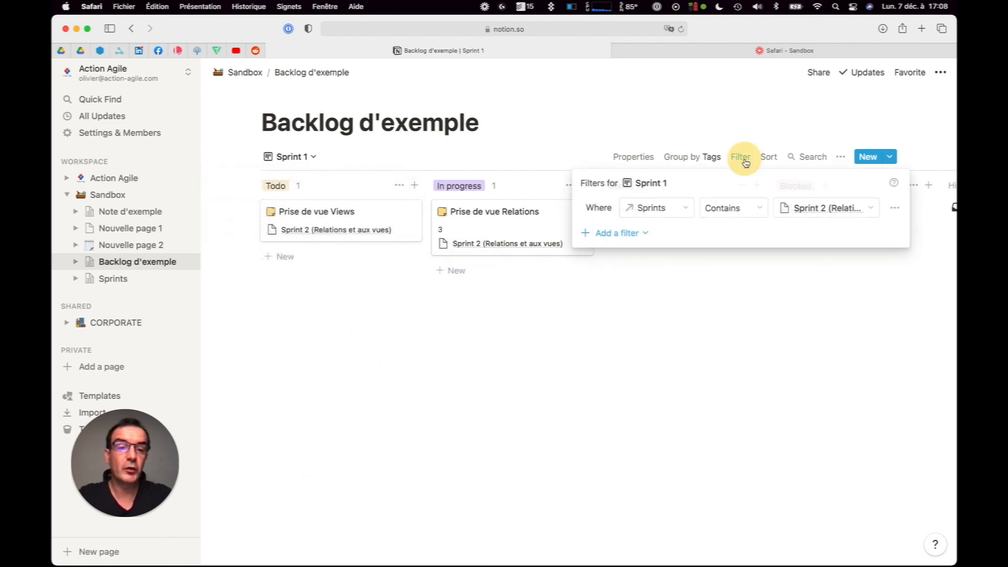
left_click(856, 207)
left_click(823, 275)
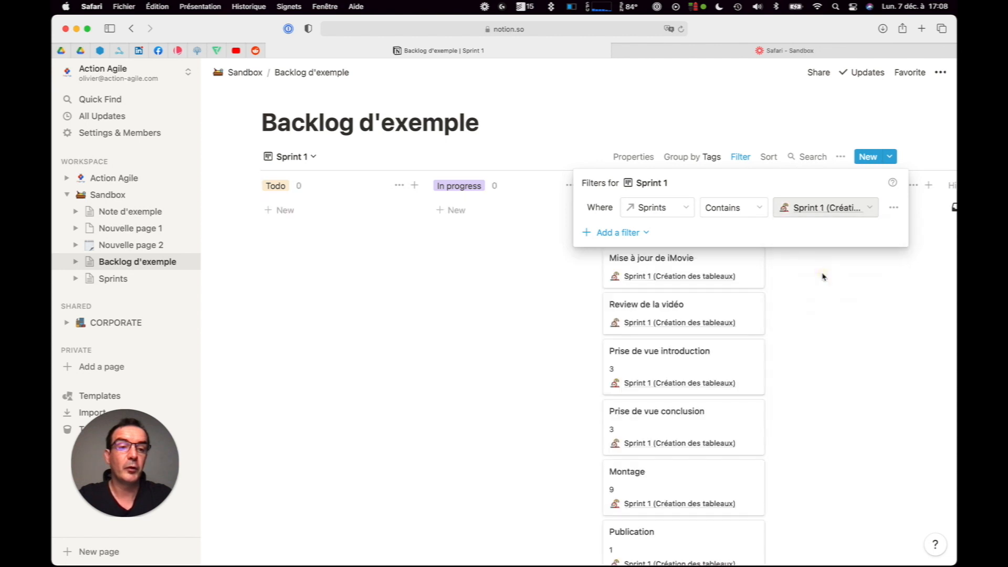
left_click(727, 116)
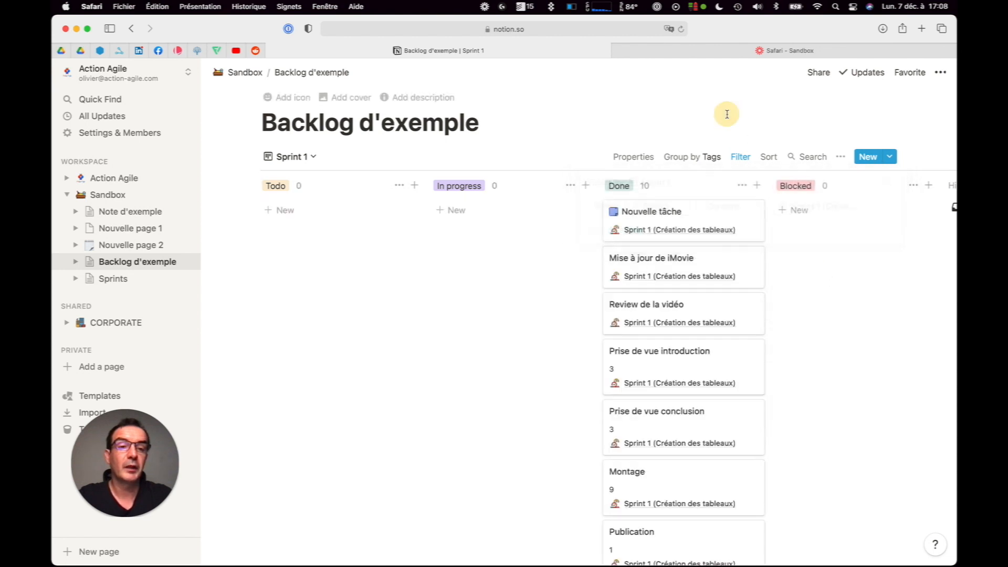
Step: Reorder the views of Backlog d'exemple so that Sprint 1 comes before Sprint 2
left_click(315, 159)
left_click_drag(211, 241, 202, 220)
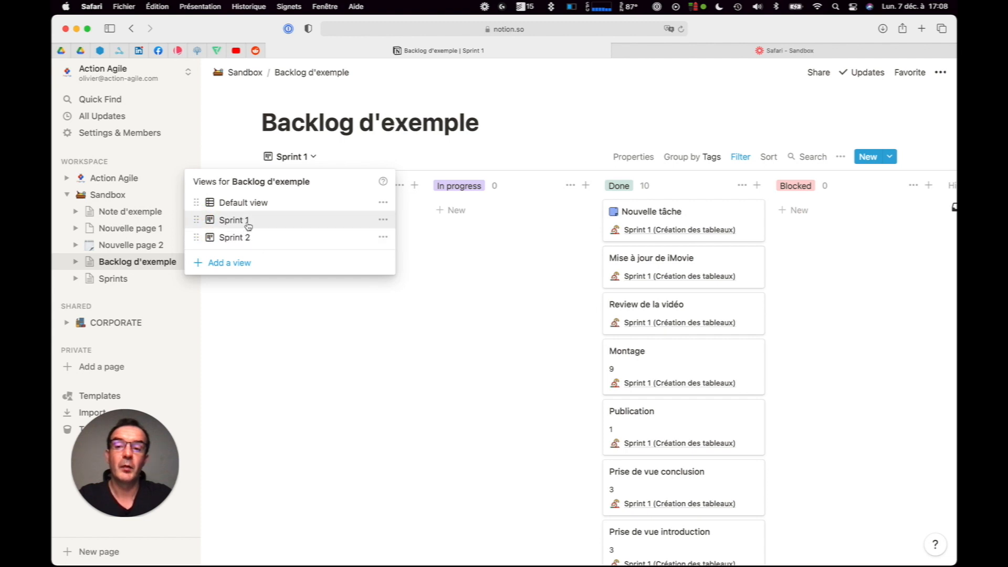
left_click(865, 272)
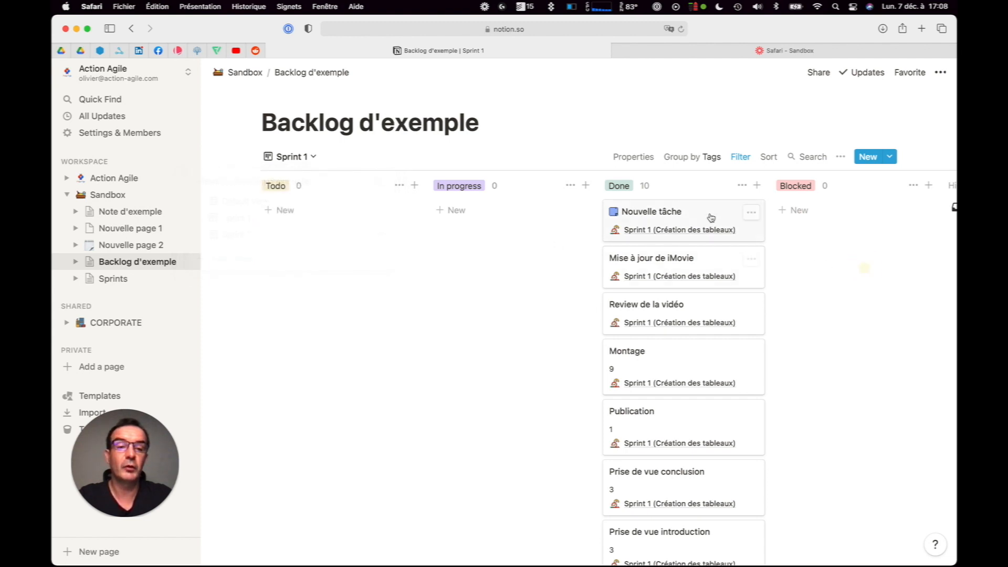
Step: Switch to the Sprint 2 board view and reopen the list of views for Backlog d'exemple
left_click(313, 157)
left_click(246, 239)
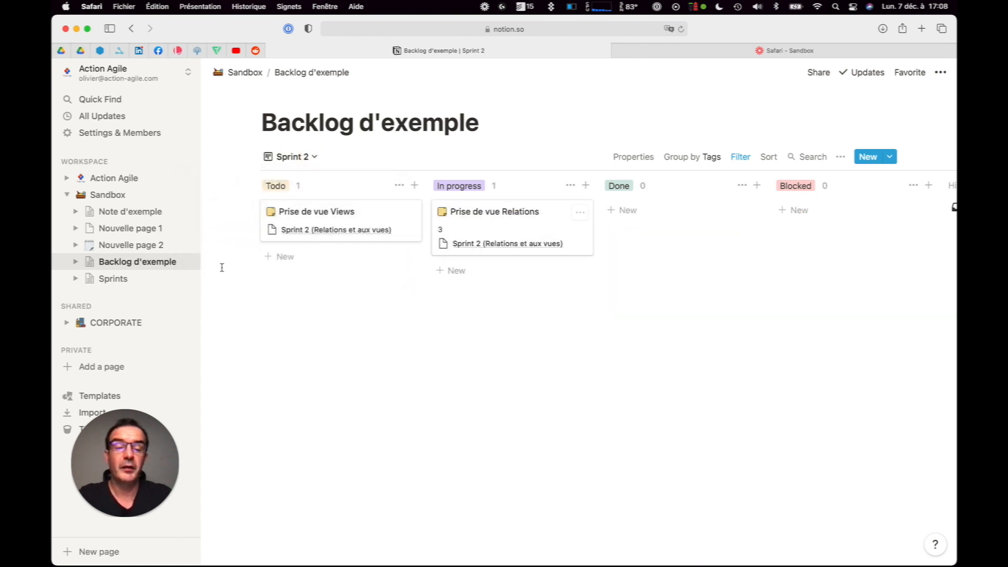
left_click(316, 162)
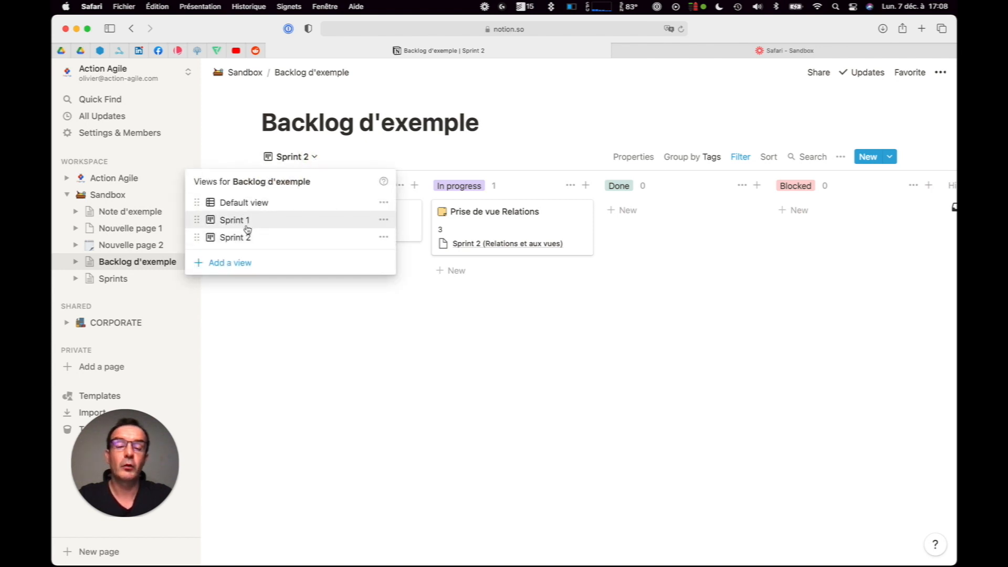